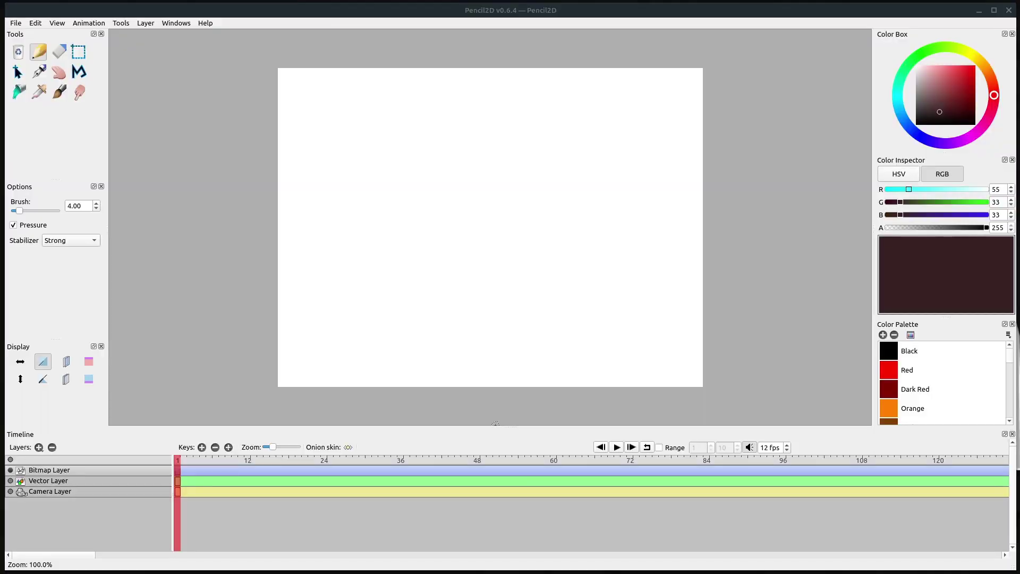
Switch from Pencil2D to the Firefox window showing the Pixabay vintage car page.
left_click(582, 5)
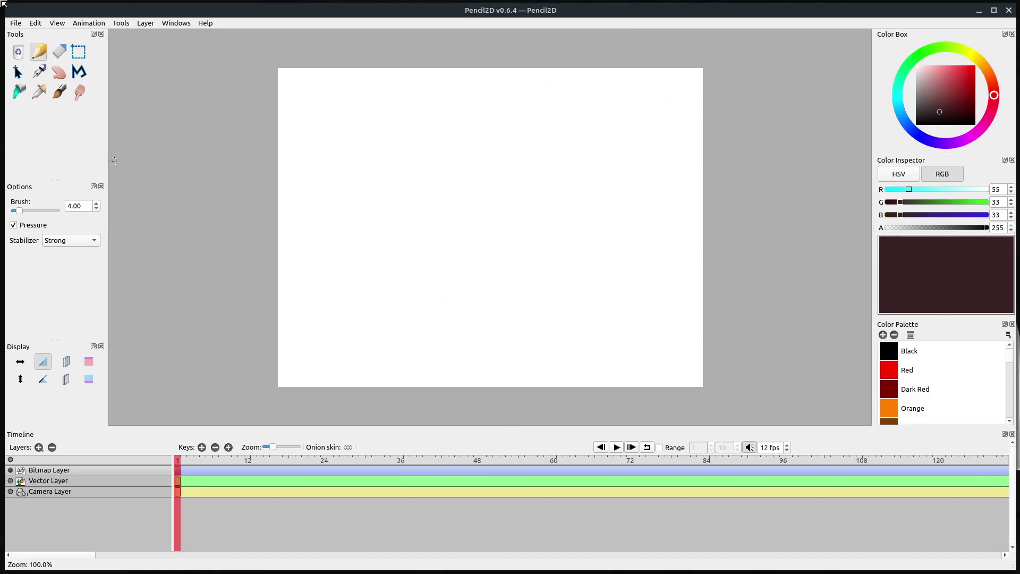
key("alt+Tab")
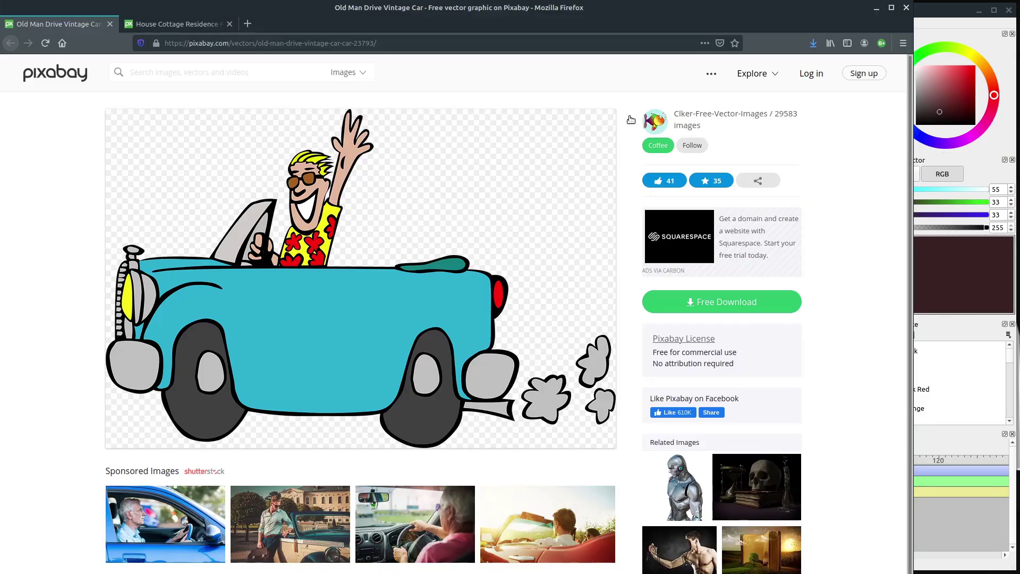
Open the House Cottage Residence illustration tab and check its download size options.
left_click(196, 27)
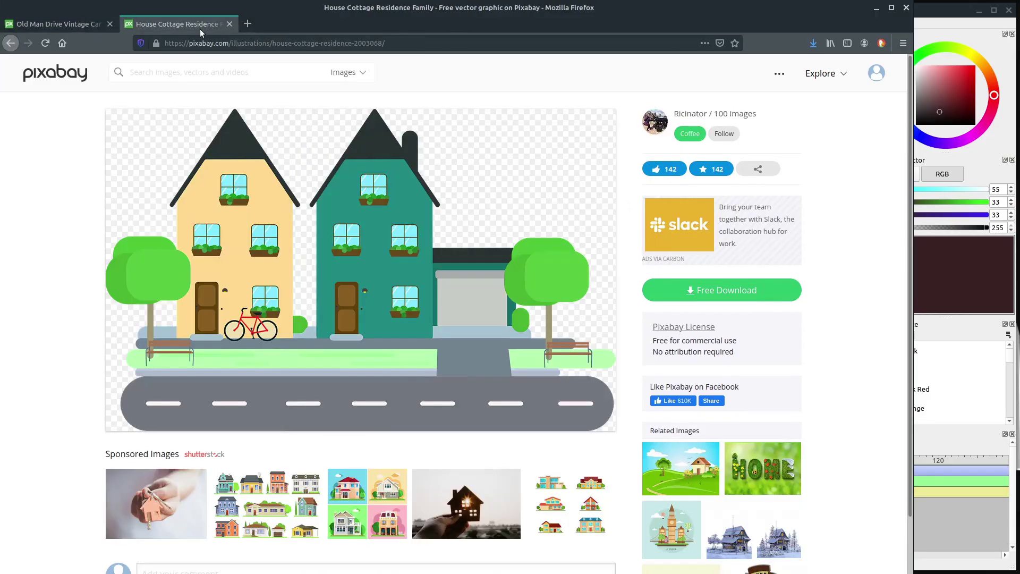
left_click(691, 292)
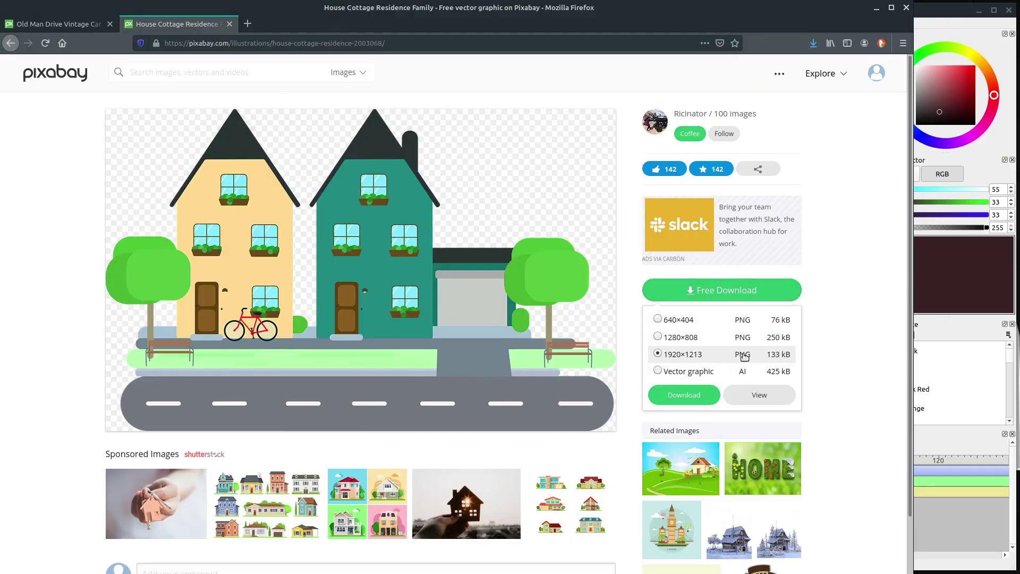
left_click(876, 290)
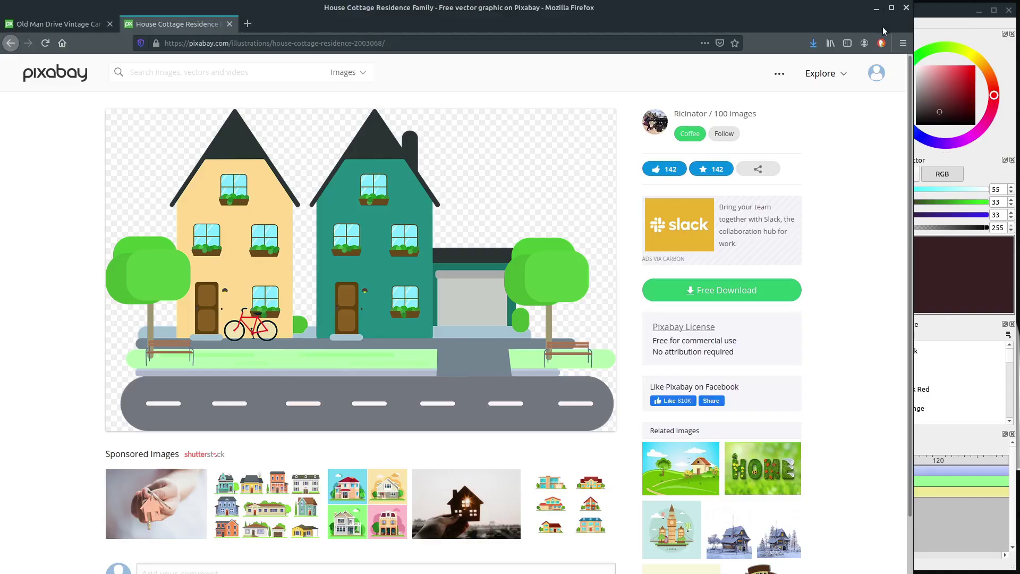
Return to Pencil2D and rename the Bitmap Layer to 'Background'.
left_click(877, 8)
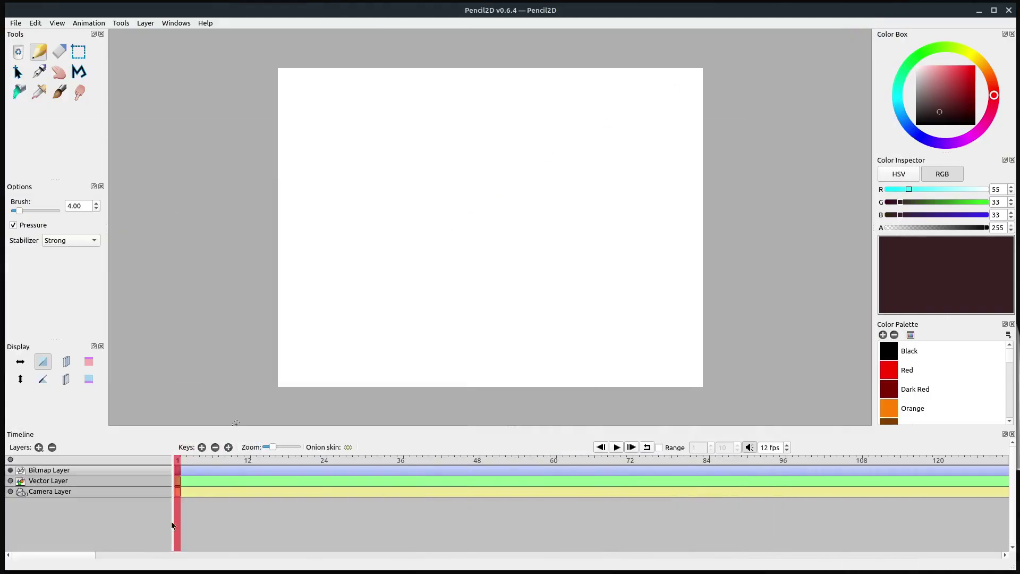
double_click(48, 475)
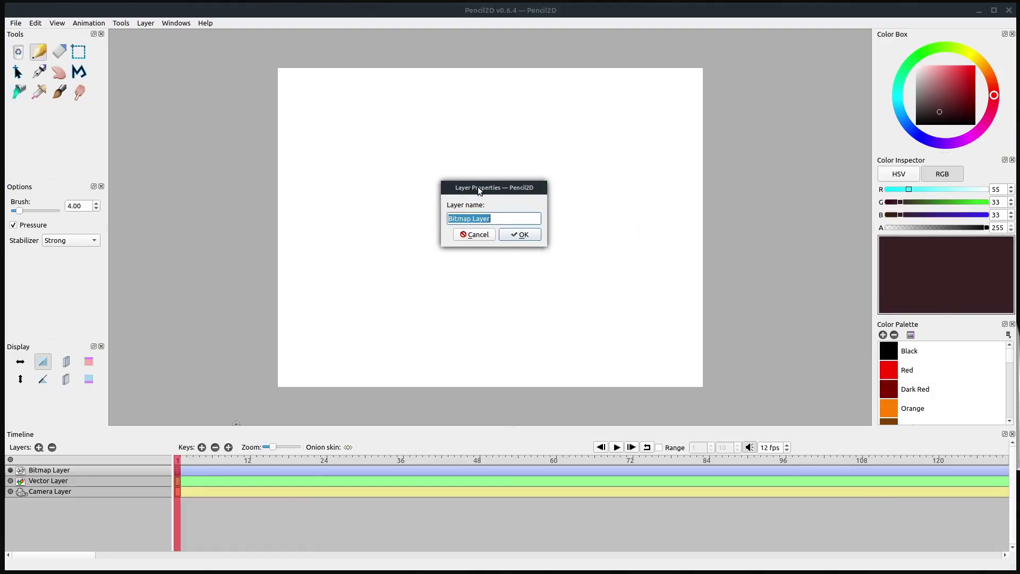
type("Background")
left_click(519, 235)
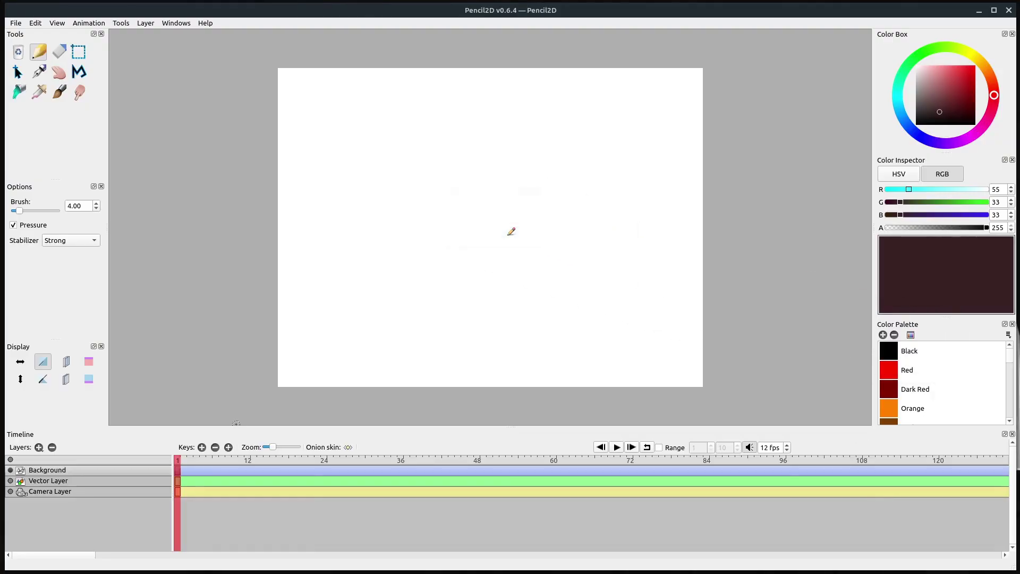
Import house-2003068.png from the Downloads folder as an image.
left_click(14, 25)
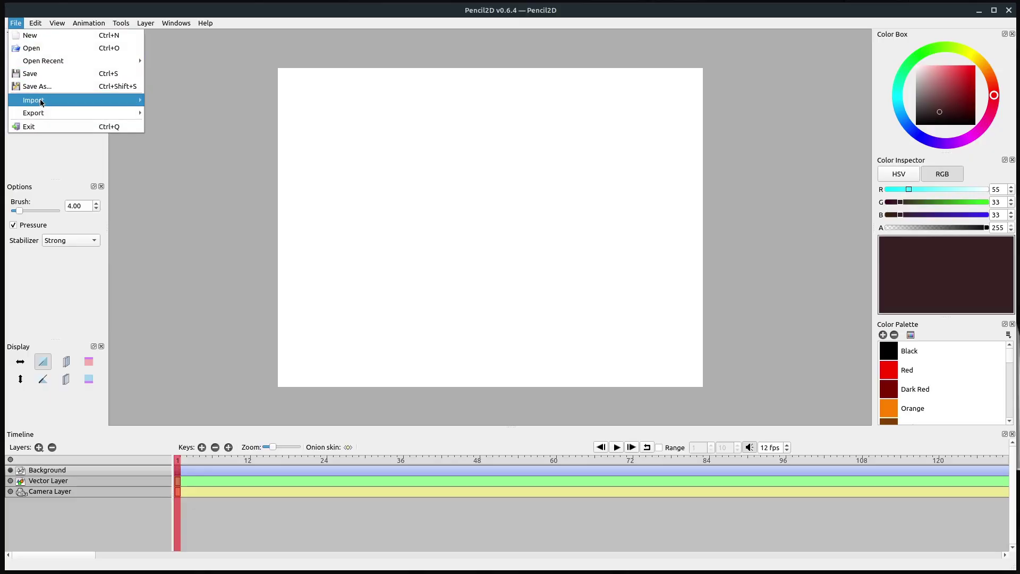
mouse_move(45, 103)
left_click(174, 104)
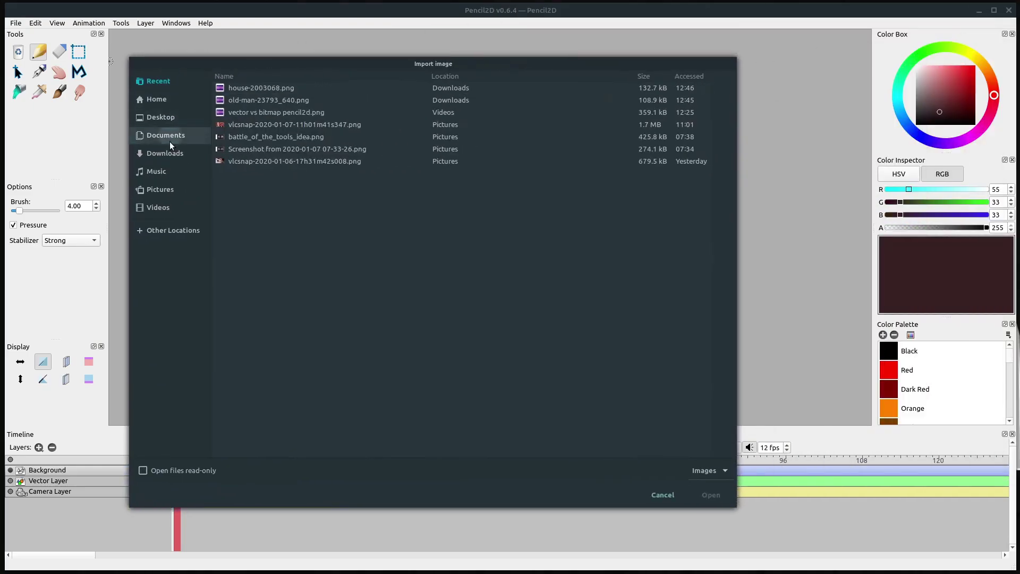
left_click(168, 152)
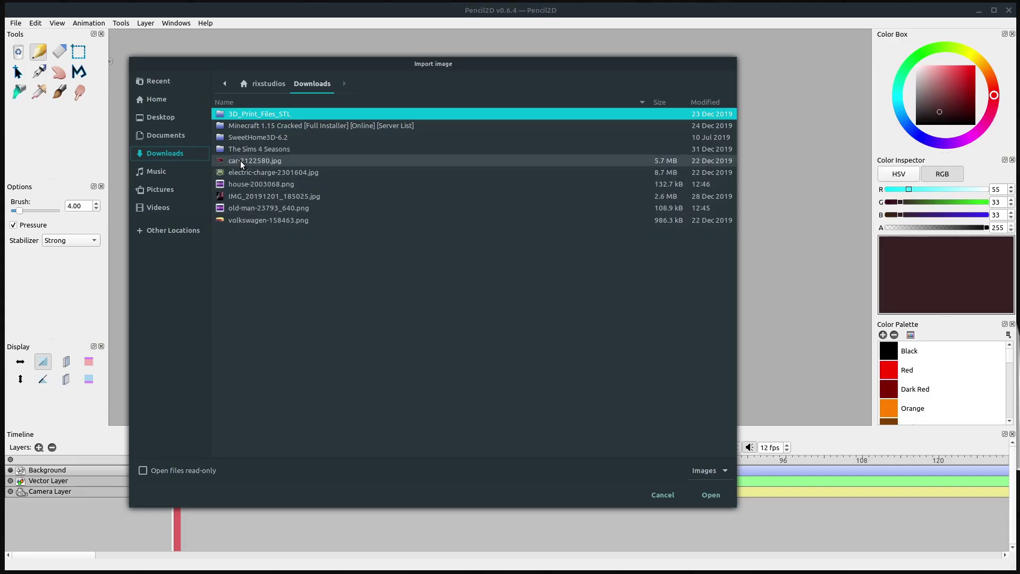
left_click(247, 208)
left_click(250, 218)
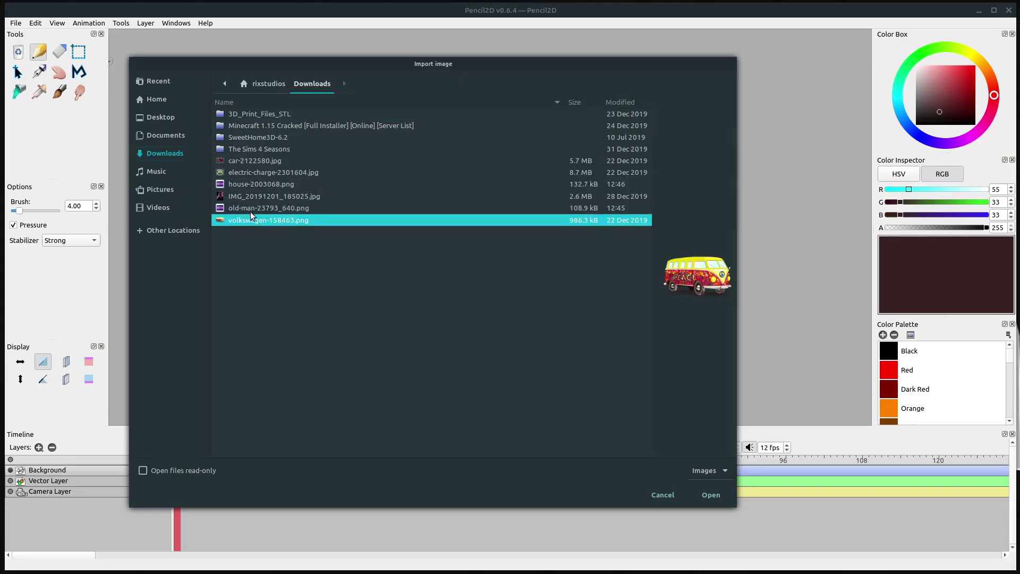
left_click(247, 186)
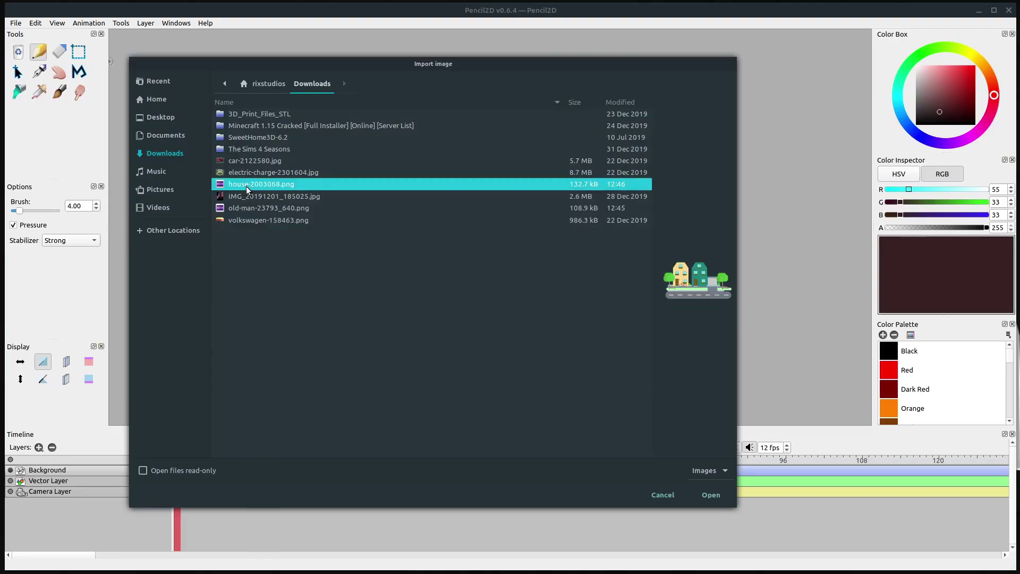
left_click(711, 495)
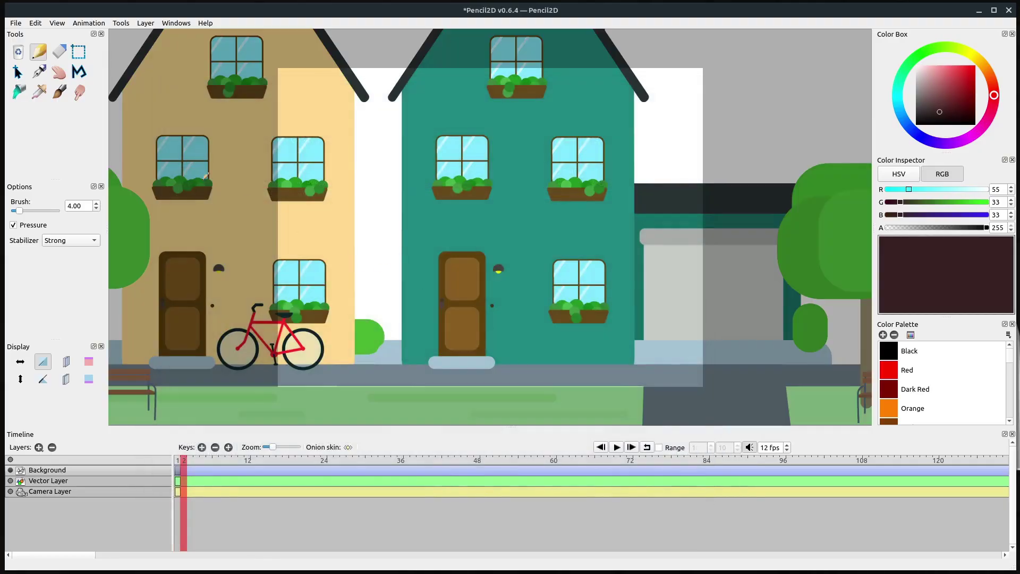
Zoom out and box-select the whole imported house drawing.
scroll(333, 170, "down", 5)
scroll(340, 176, "down", 1)
scroll(326, 186, "up", 1)
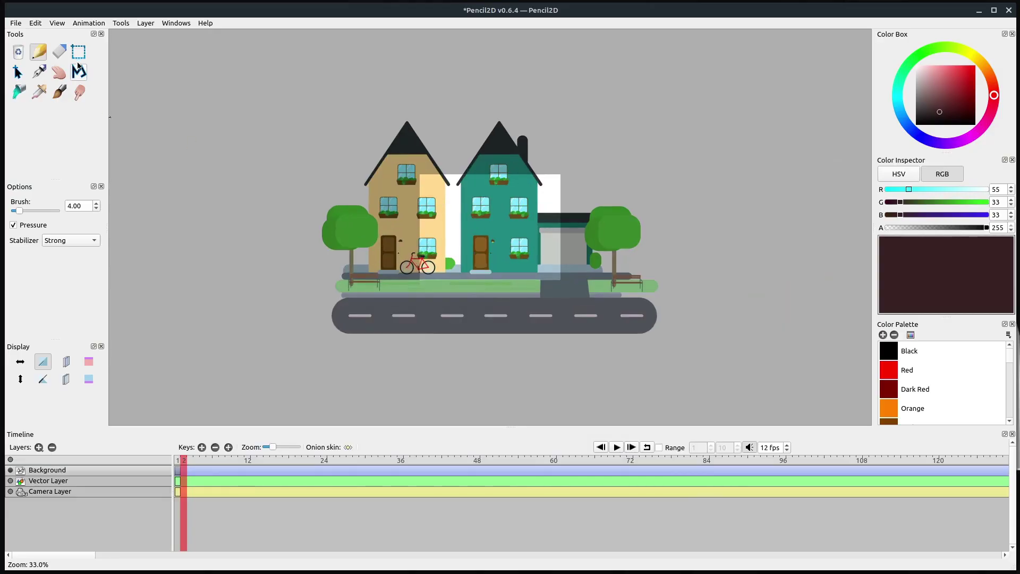
left_click(82, 57)
mouse_move(290, 80)
left_mouse_down()
mouse_move(649, 352)
mouse_move(684, 356)
mouse_move(597, 292)
mouse_move(684, 355)
left_mouse_up()
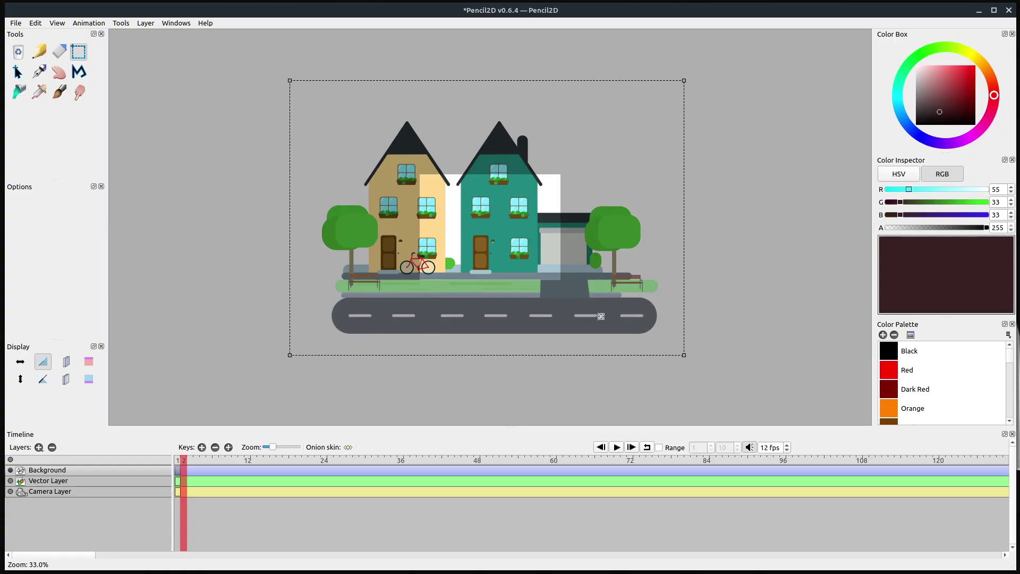
Scale and reposition the house to fill the camera frame, then apply the transform.
left_click(17, 71)
mouse_move(685, 355)
left_mouse_down()
mouse_move(558, 279)
mouse_move(534, 239)
mouse_move(515, 248)
mouse_move(611, 300)
mouse_move(385, 175)
mouse_move(399, 189)
left_mouse_up()
mouse_move(348, 122)
left_mouse_down()
mouse_move(481, 210)
mouse_move(466, 207)
left_mouse_up()
left_click_drag(518, 243, 582, 286)
left_click_drag(502, 229, 495, 225)
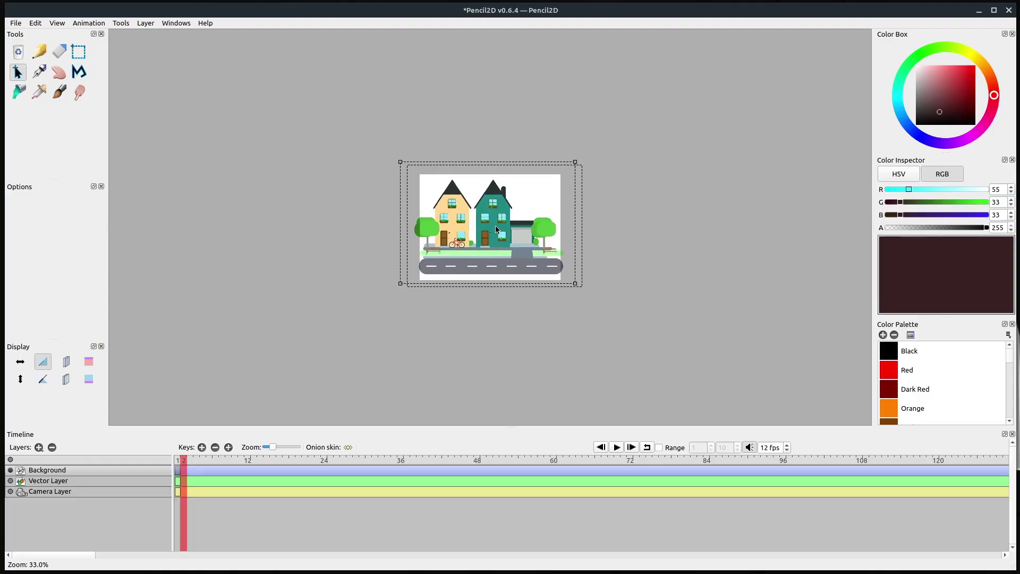
left_click(335, 283)
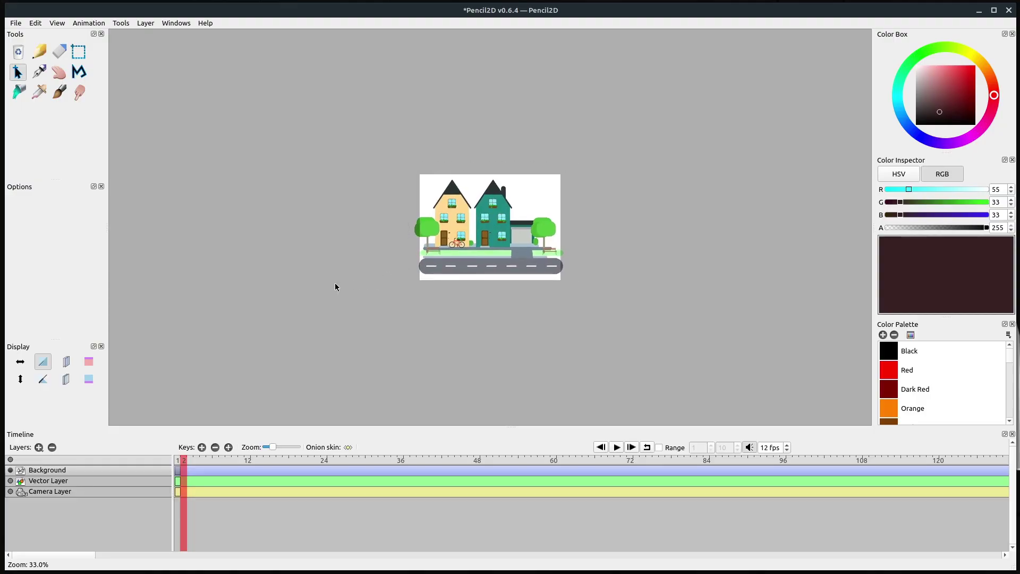
scroll(483, 249, "up", 4)
scroll(466, 253, "down", 1)
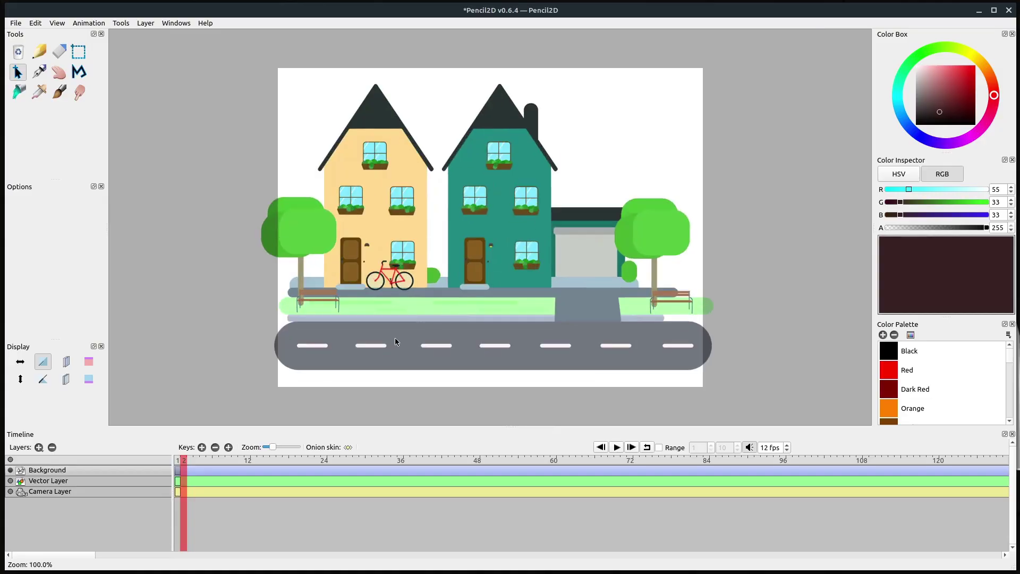
Add a new bitmap layer named 'Car' and make it the current layer.
left_click(39, 447)
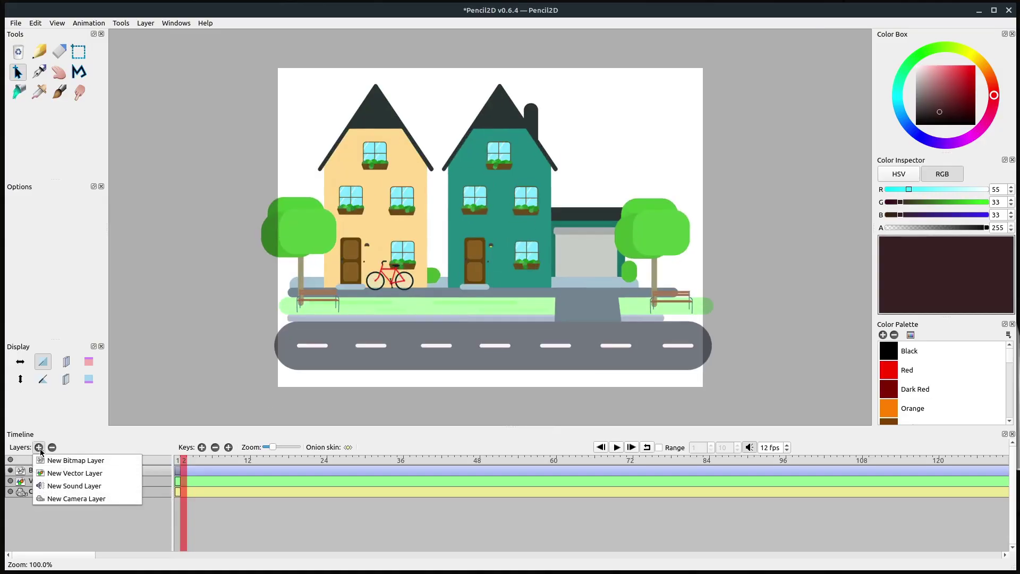
left_click(67, 460)
type("Car")
left_click(920, 366)
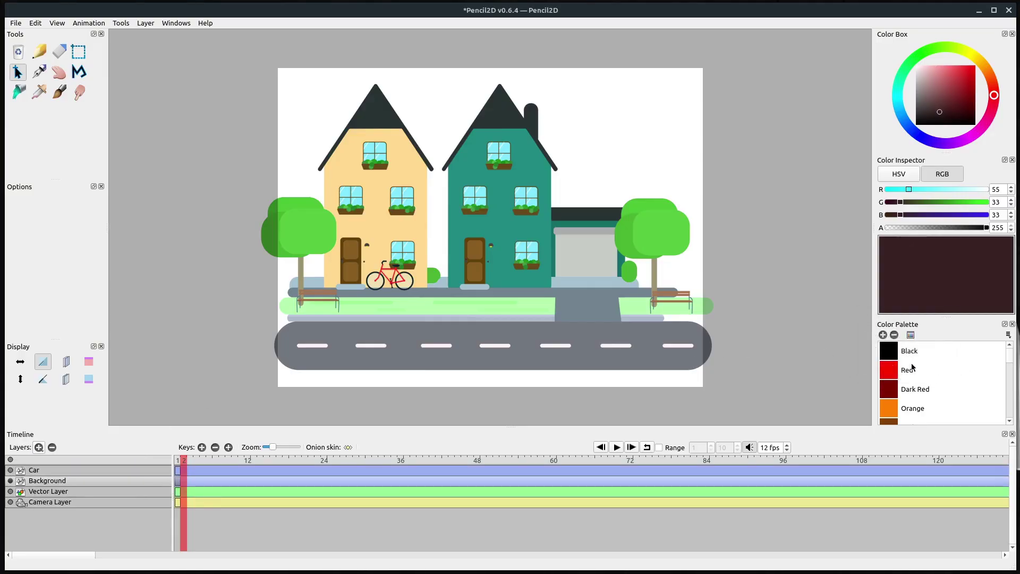
left_click(35, 471)
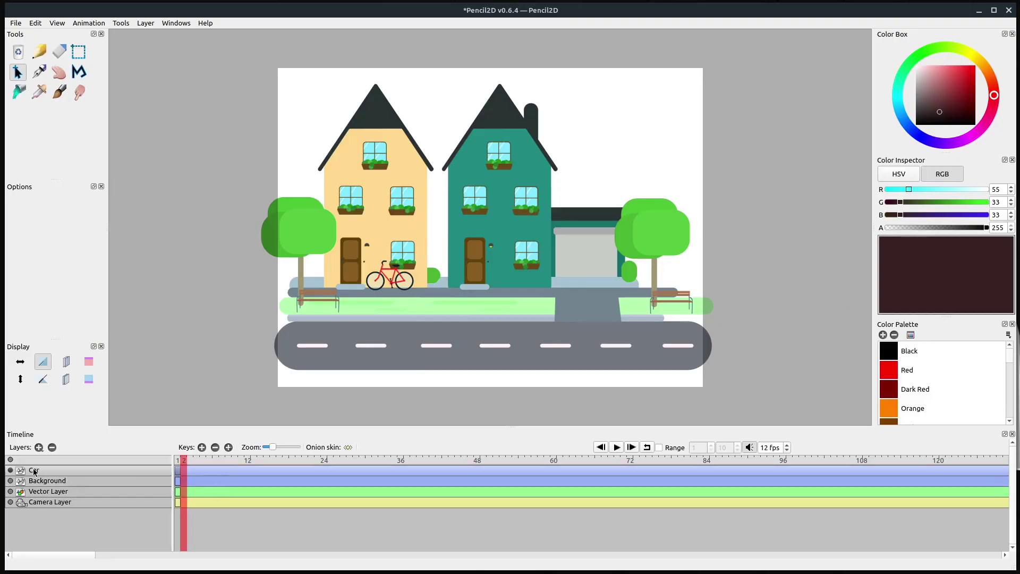
Import old-man-23793_640.png onto the Car layer.
left_click(15, 24)
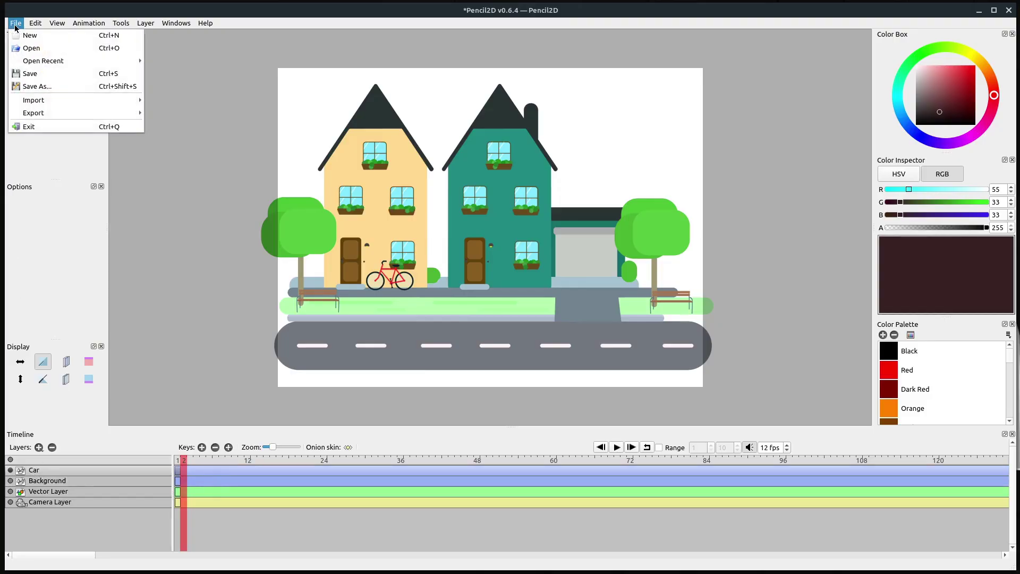
mouse_move(68, 101)
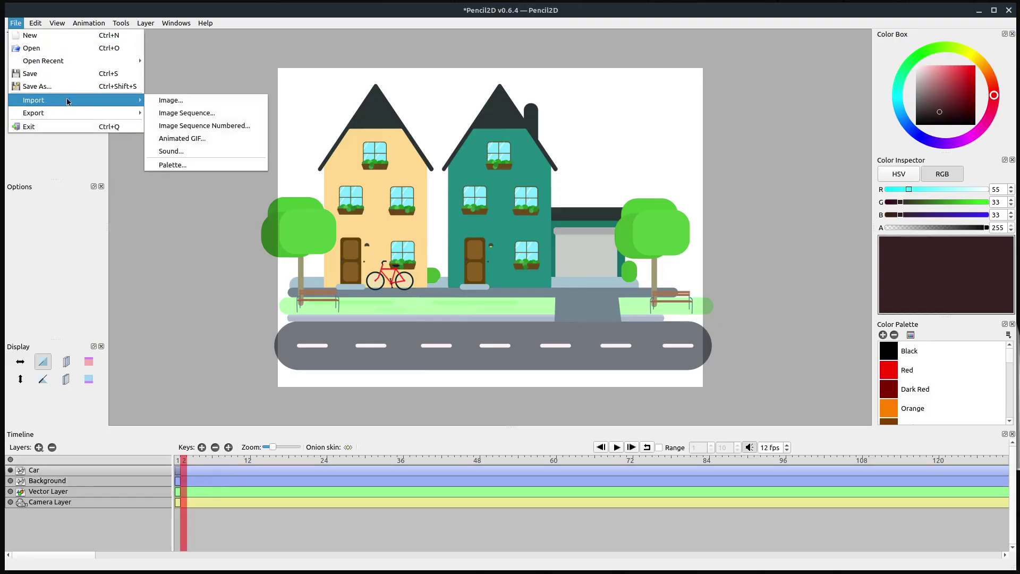
left_click(184, 112)
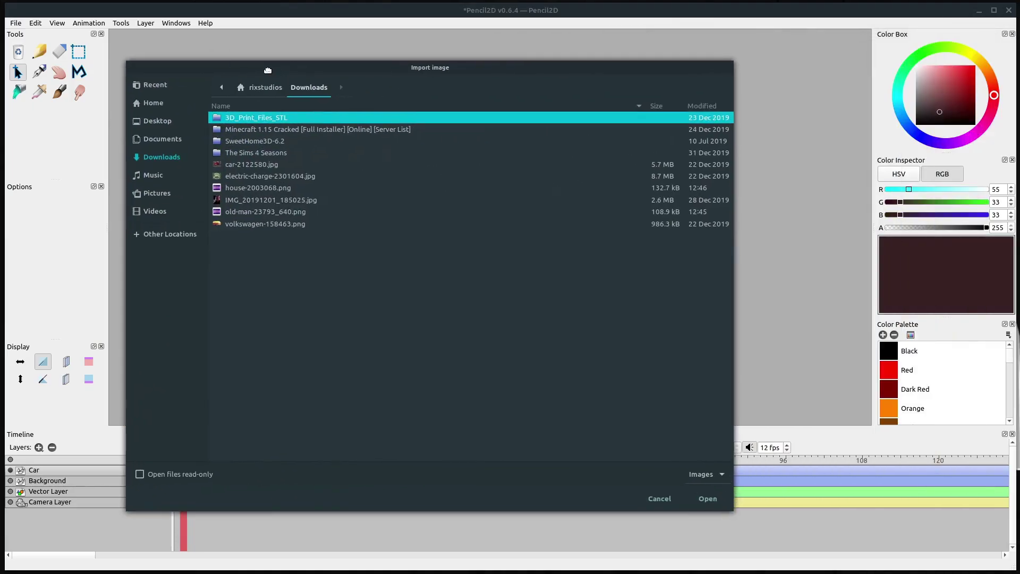
left_click(241, 217)
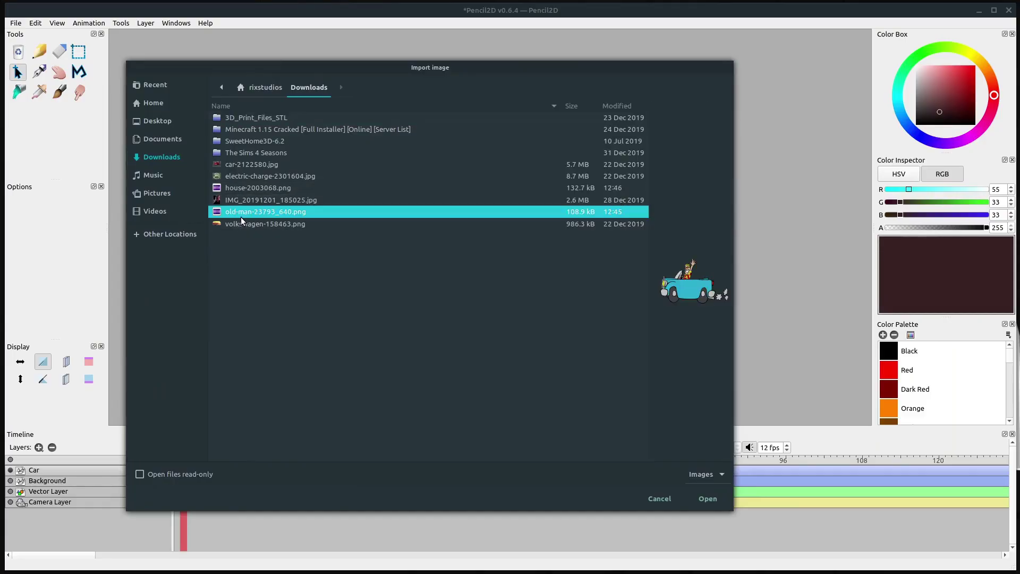
left_click(700, 499)
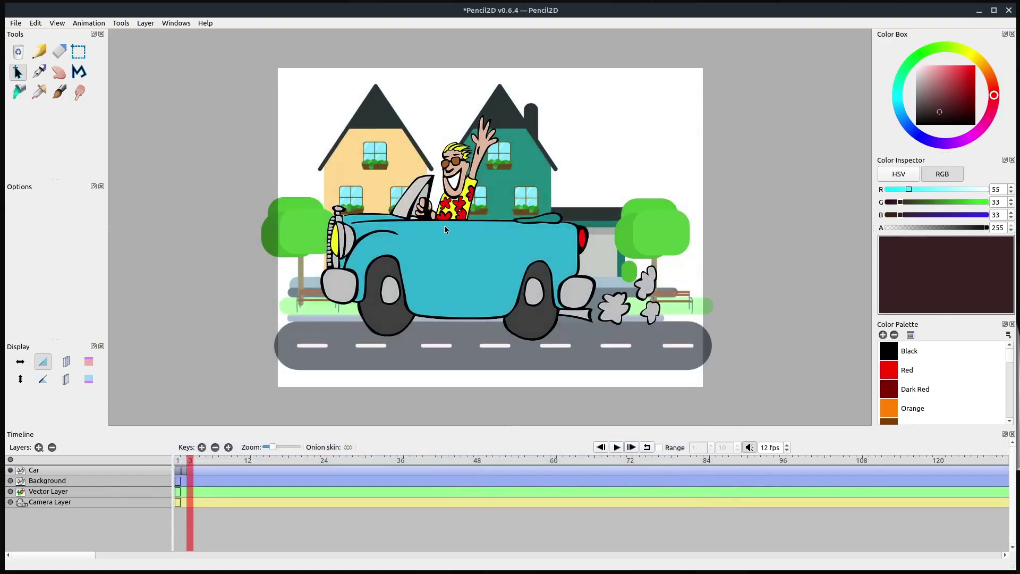
Scale the car on frame 2 and park it just past the frame's right edge, level with the road.
left_click(79, 51)
left_click_drag(240, 57, 767, 399)
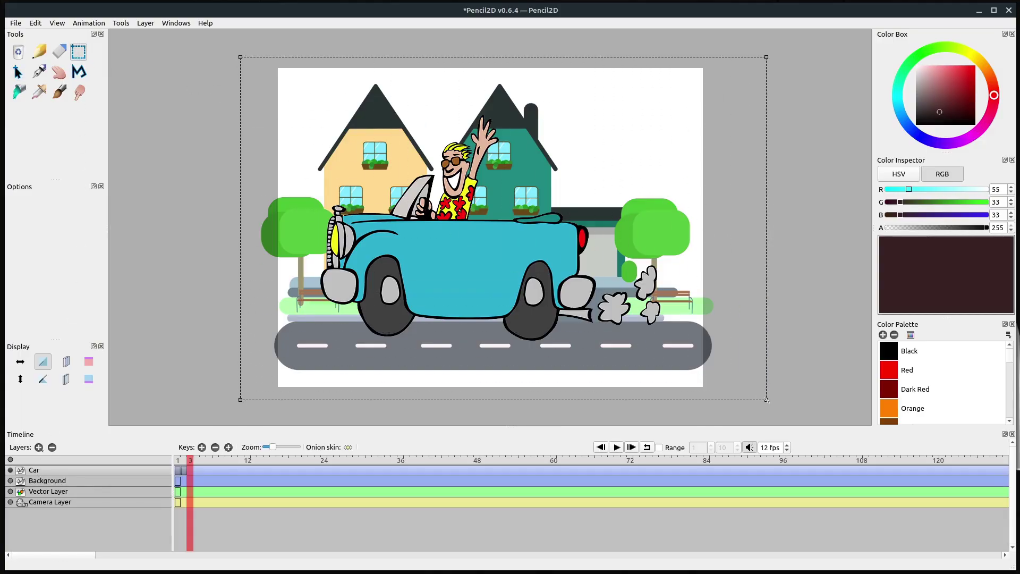
left_click(17, 72)
left_click_drag(766, 400, 509, 229)
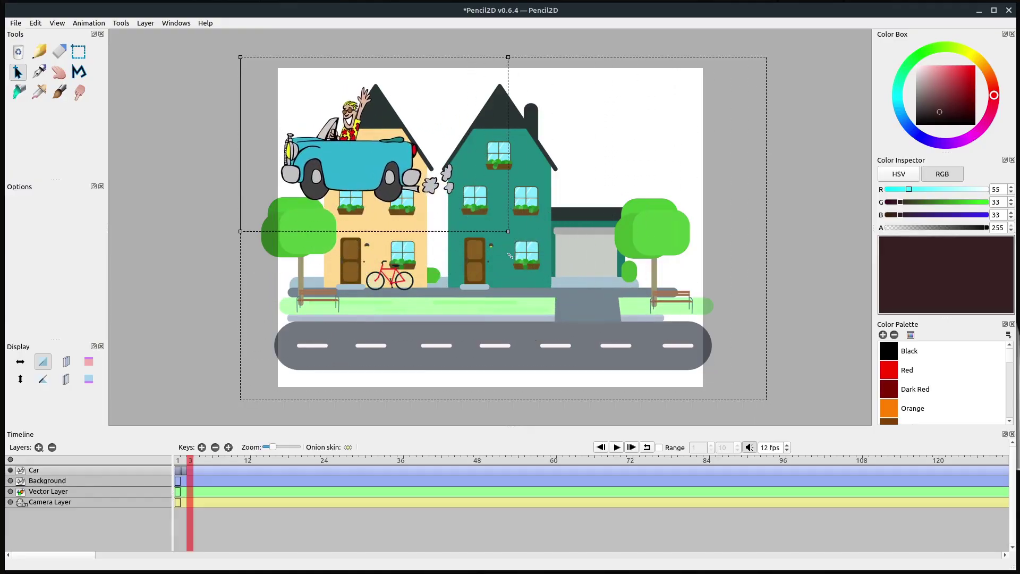
left_click_drag(368, 174, 623, 301)
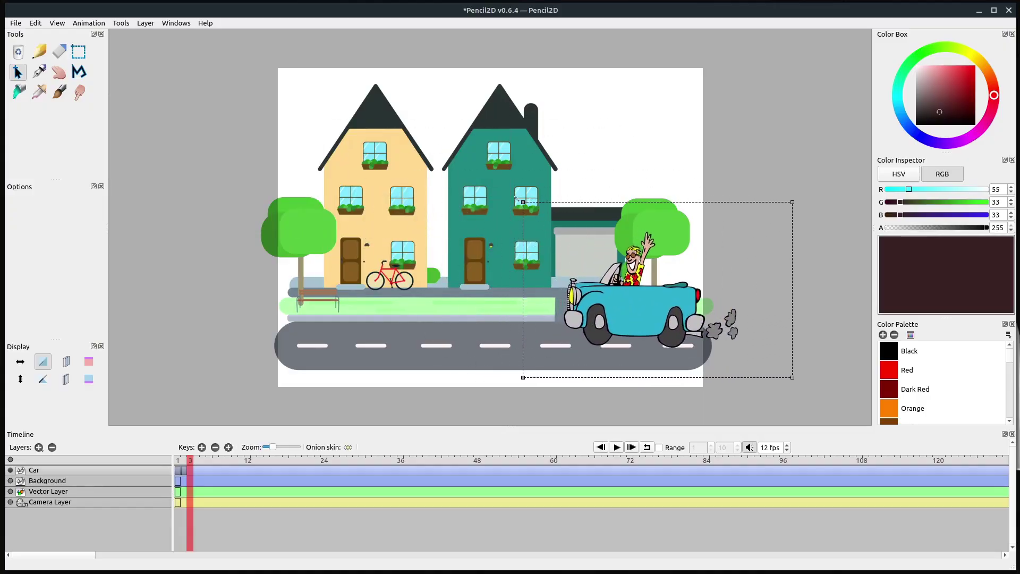
left_click_drag(524, 202, 479, 162)
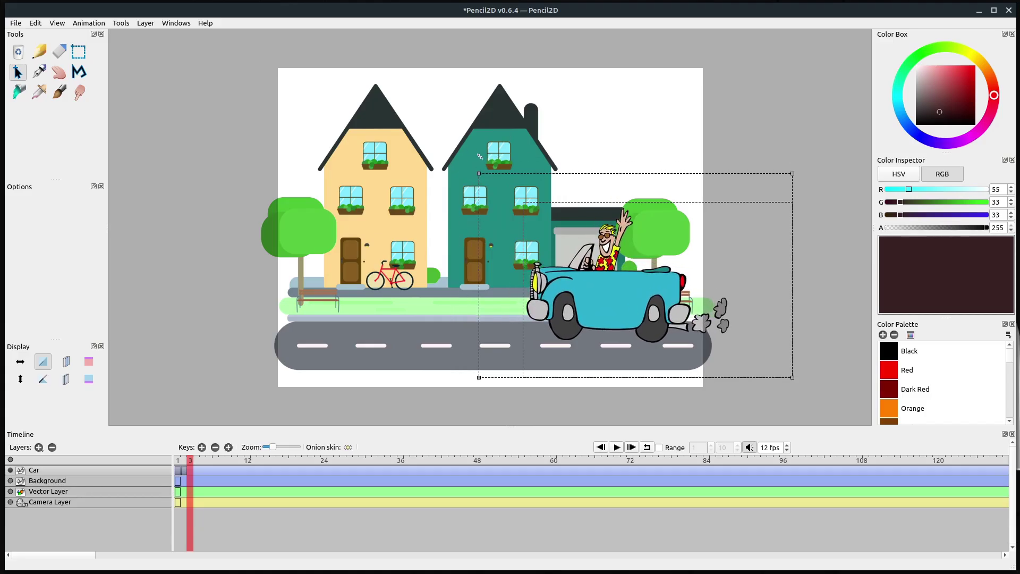
left_click_drag(627, 296, 789, 299)
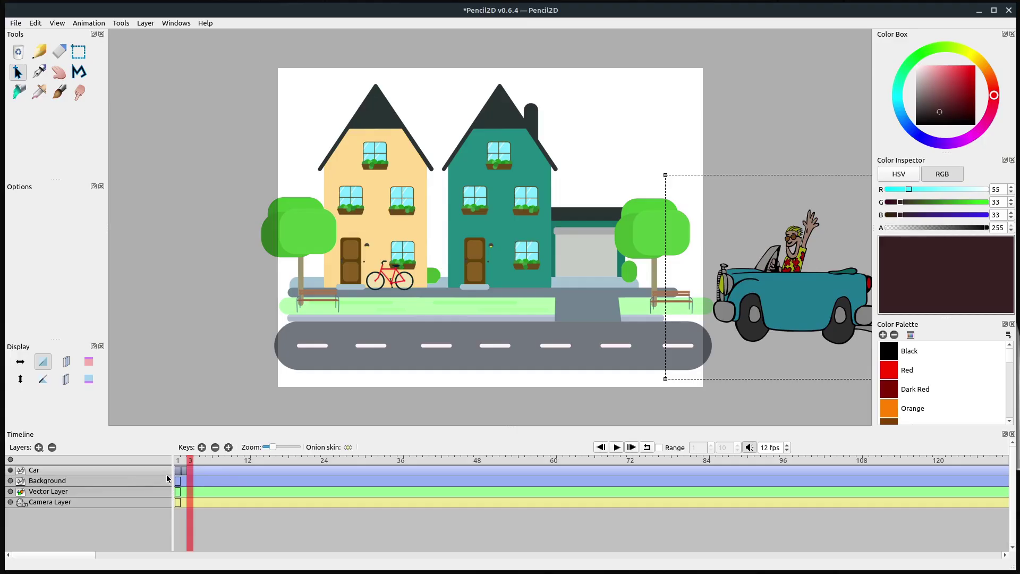
Apply the car's transform and check frames 1 and 2.
left_click(186, 463)
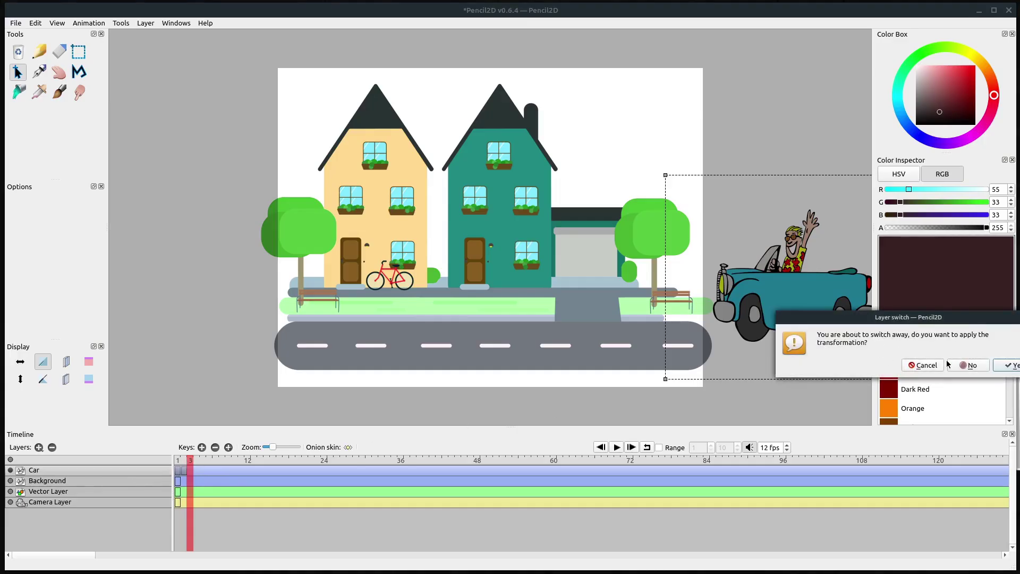
left_click(1012, 367)
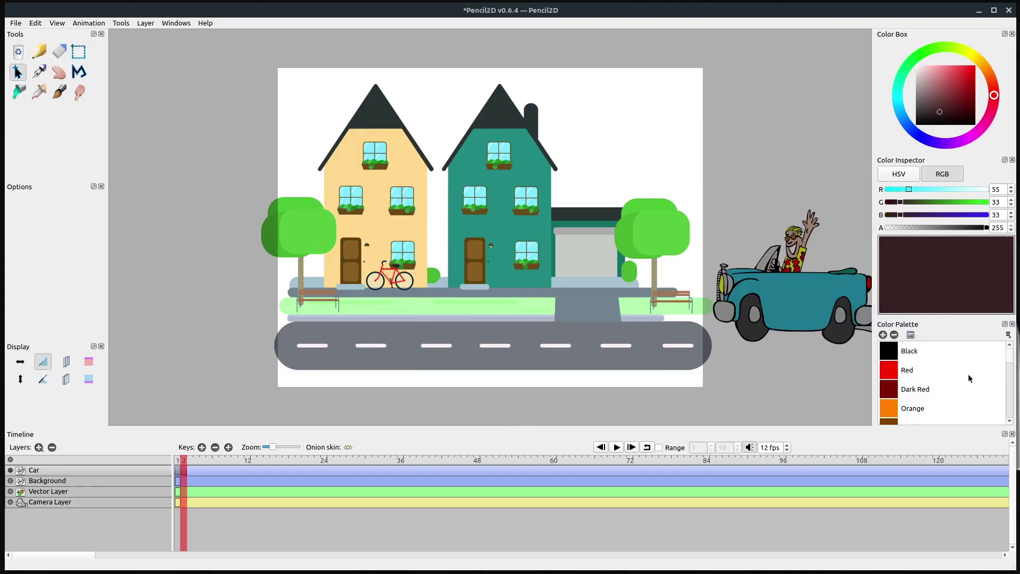
left_click(179, 462)
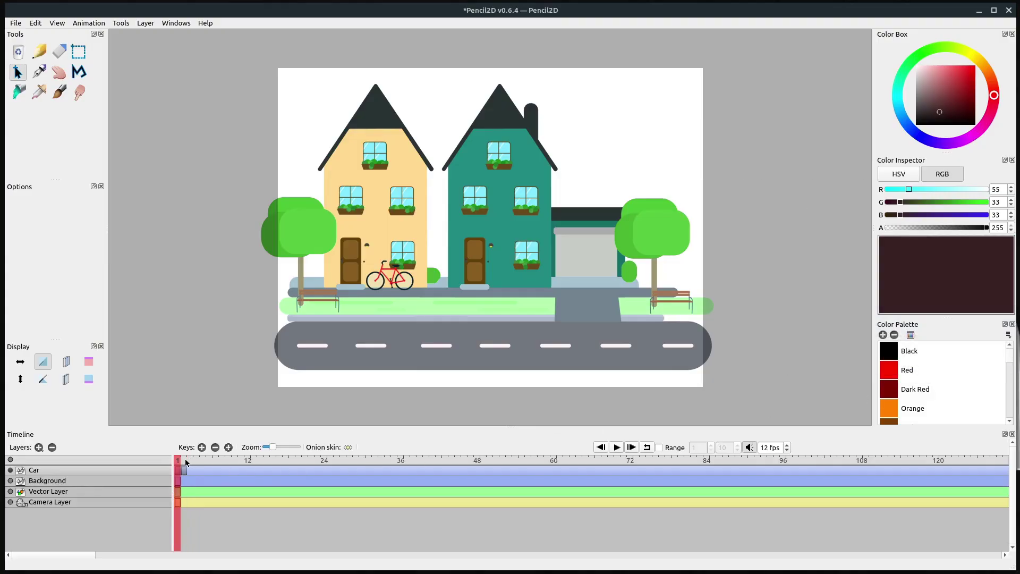
left_click(187, 463)
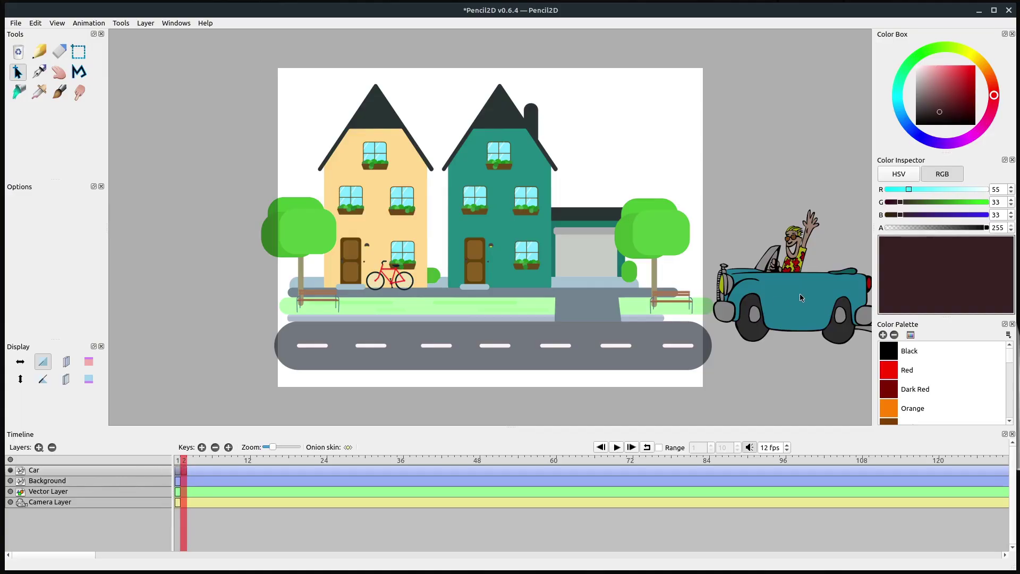
On frame 48, move the car to the street's left side.
left_click(477, 461)
key("v")
left_click_drag(857, 195, 613, 365)
left_click(17, 71)
left_click_drag(722, 304, 147, 312)
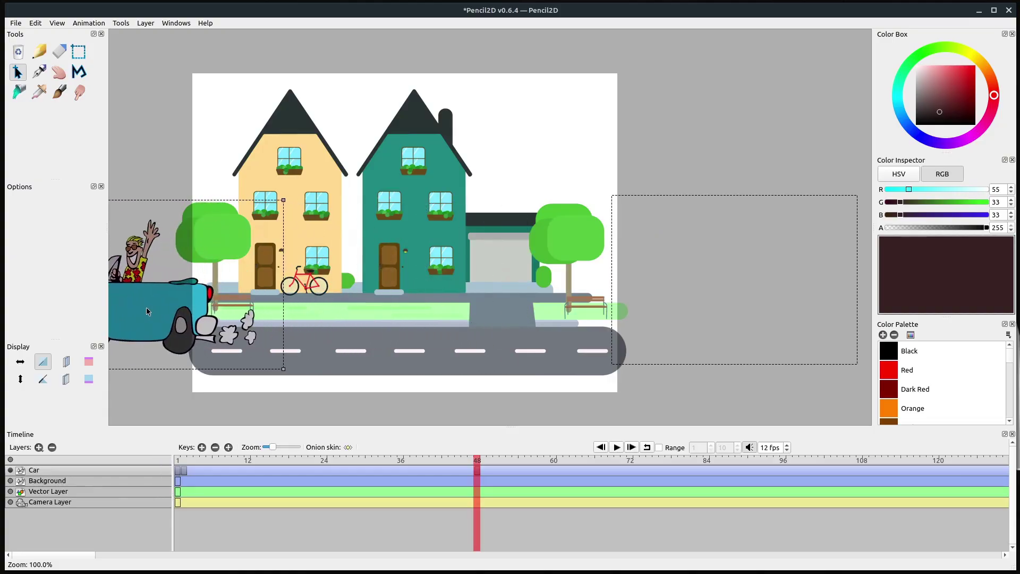
left_click_drag(413, 312, 470, 307)
left_click(477, 462)
Compare the car at frames 2 and 48, then add a blank key at frame 3.
left_click(185, 465)
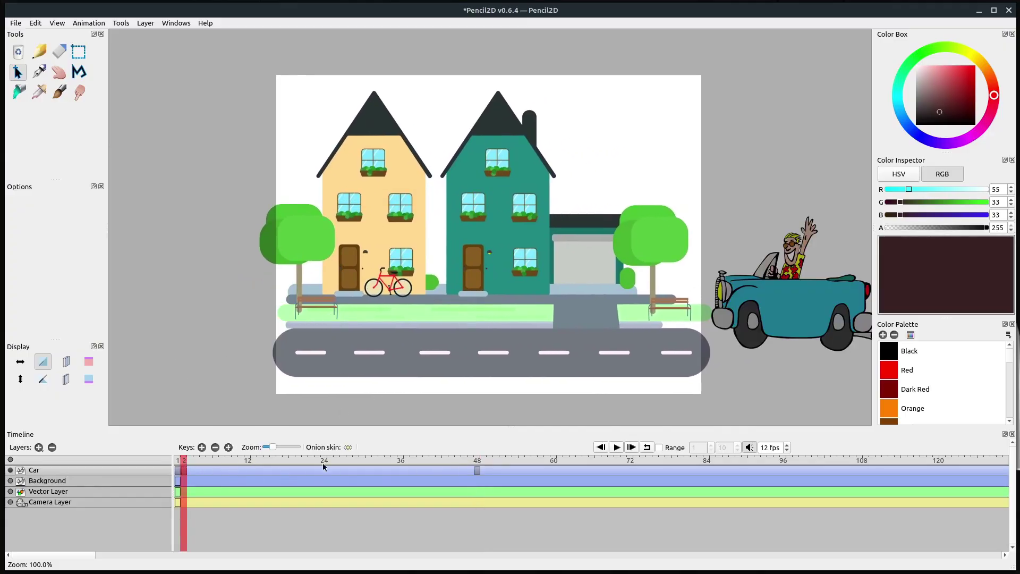
left_click(479, 463)
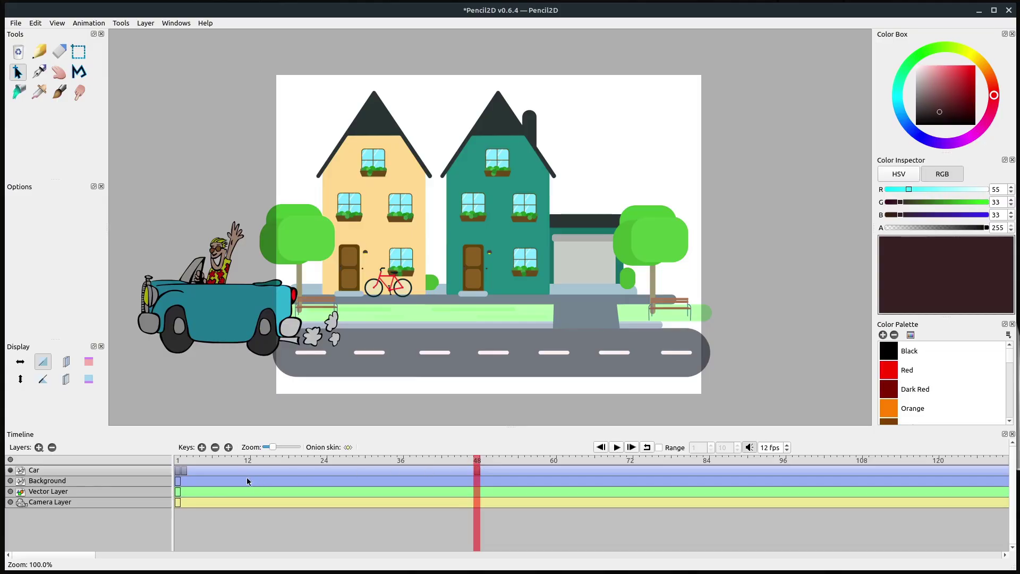
left_click(185, 462)
left_click(202, 450)
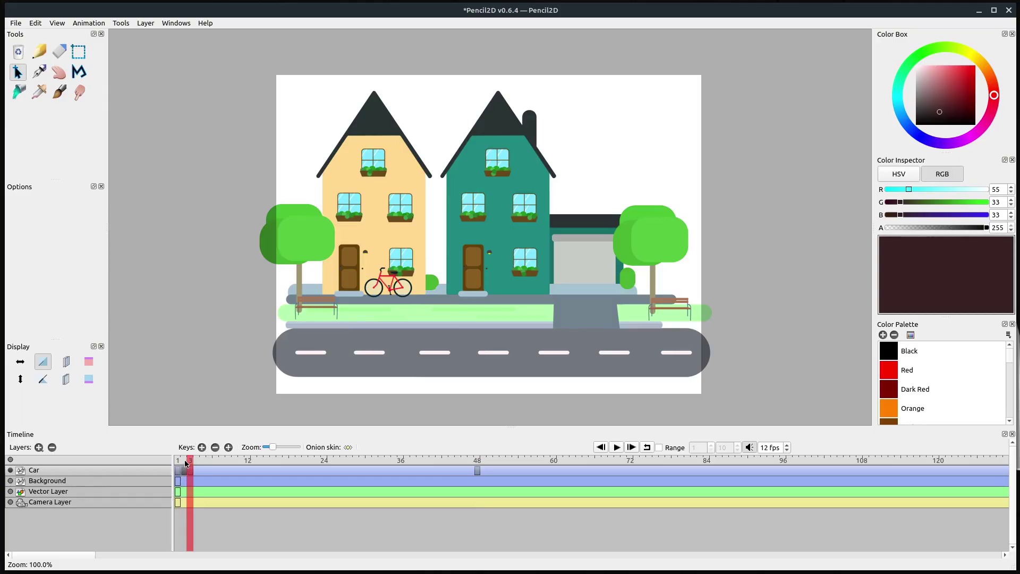
Select the whole car on frame 2 and copy it.
left_click(185, 461)
left_click_drag(746, 321, 609, 347)
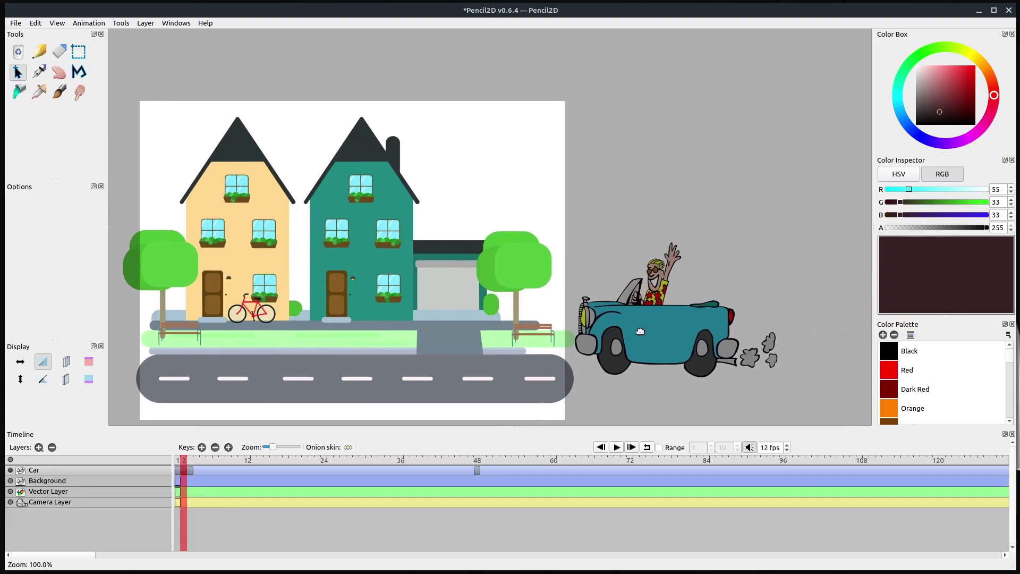
left_click(76, 54)
left_click_drag(806, 230, 564, 393)
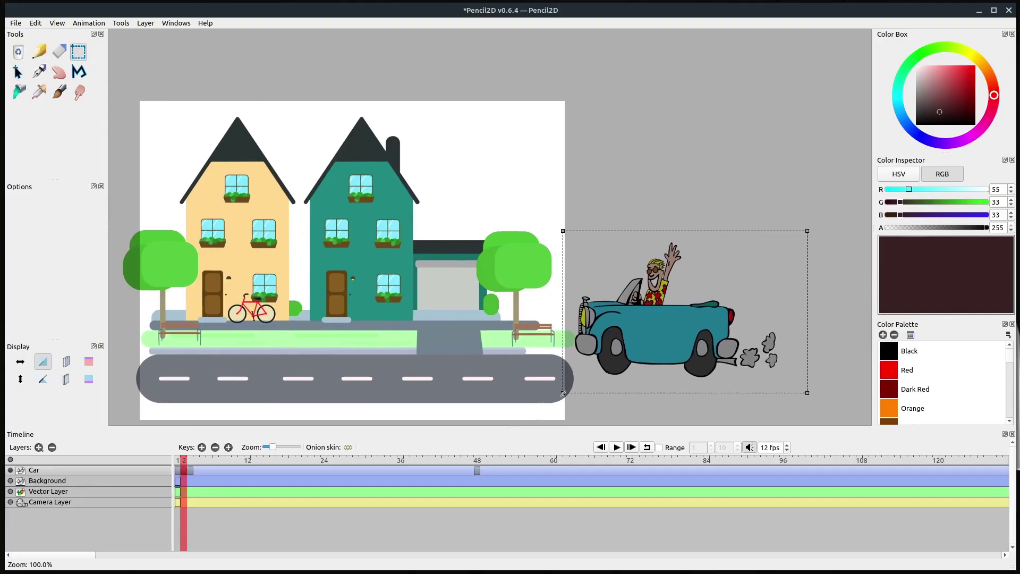
left_click(35, 23)
left_click(49, 74)
Paste the car into frame 3 and nudge it slightly left.
scroll(450, 340, "left", 5)
left_click(190, 462)
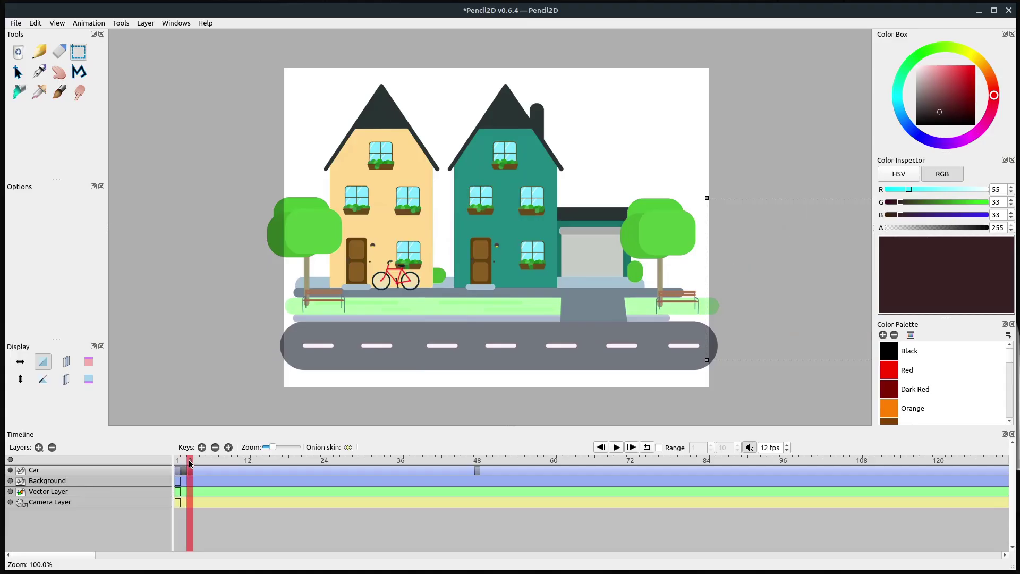
key("ctrl+v")
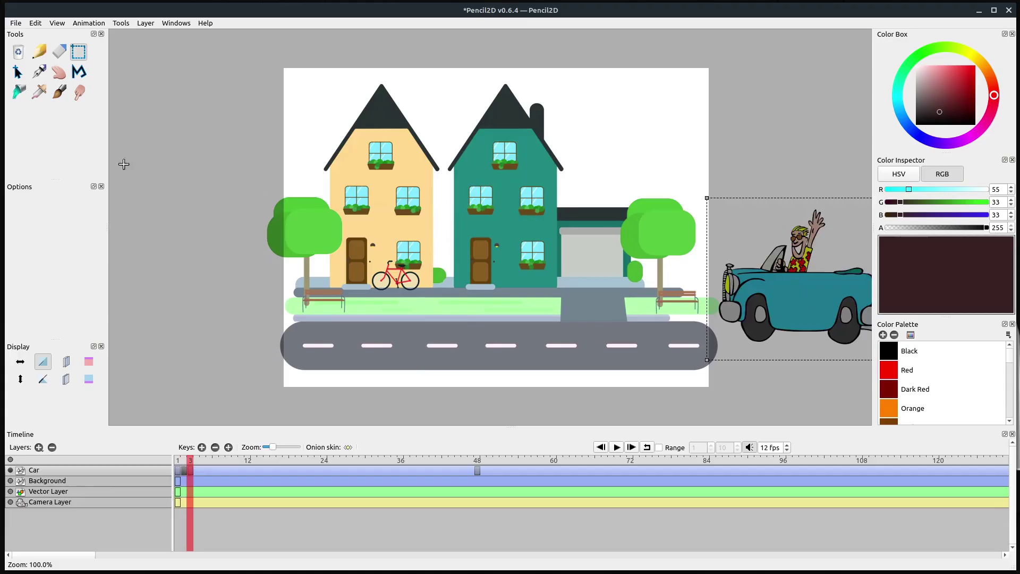
left_click(19, 72)
left_click_drag(791, 302, 743, 304)
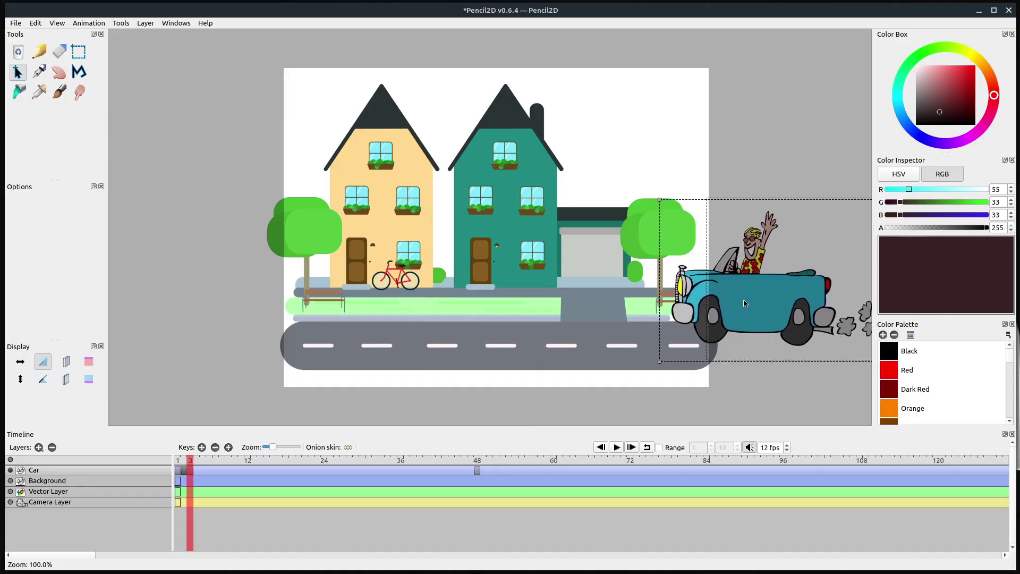
Add a frame 4 key with the car pasted further left, with previous-frame onion skin on.
left_click(202, 447)
key("ctrl+v")
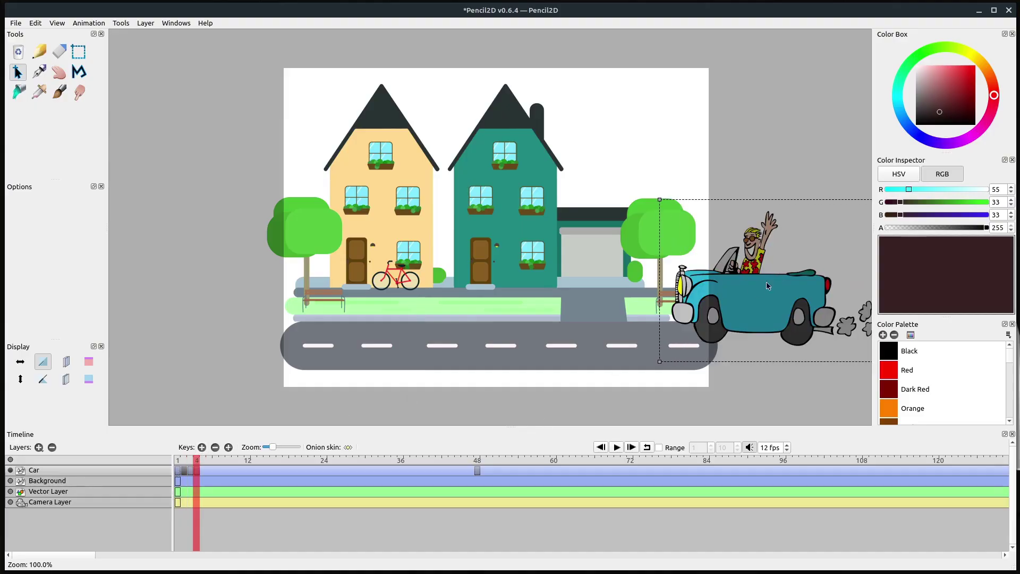
left_click(66, 362)
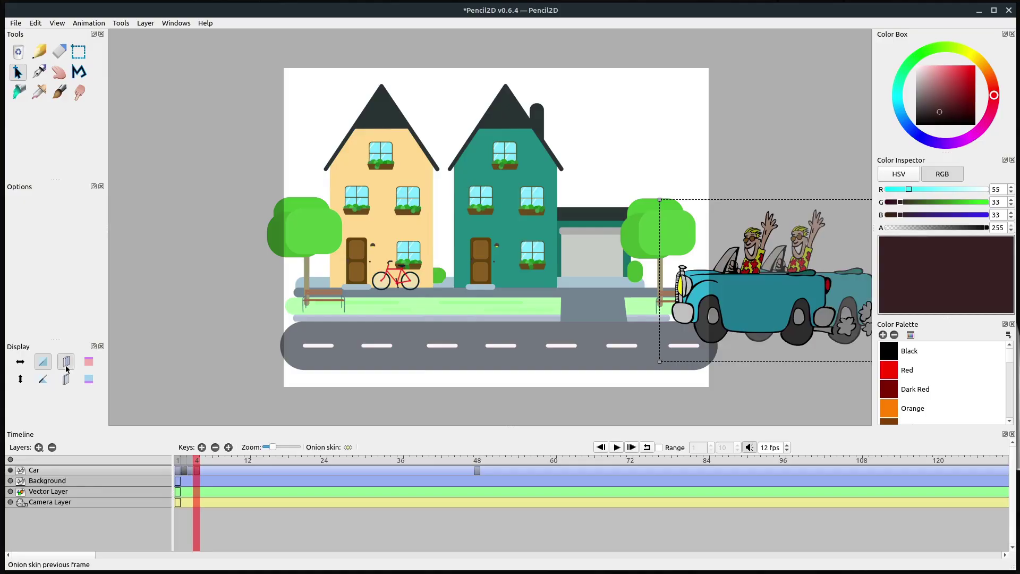
left_click_drag(743, 298, 697, 297)
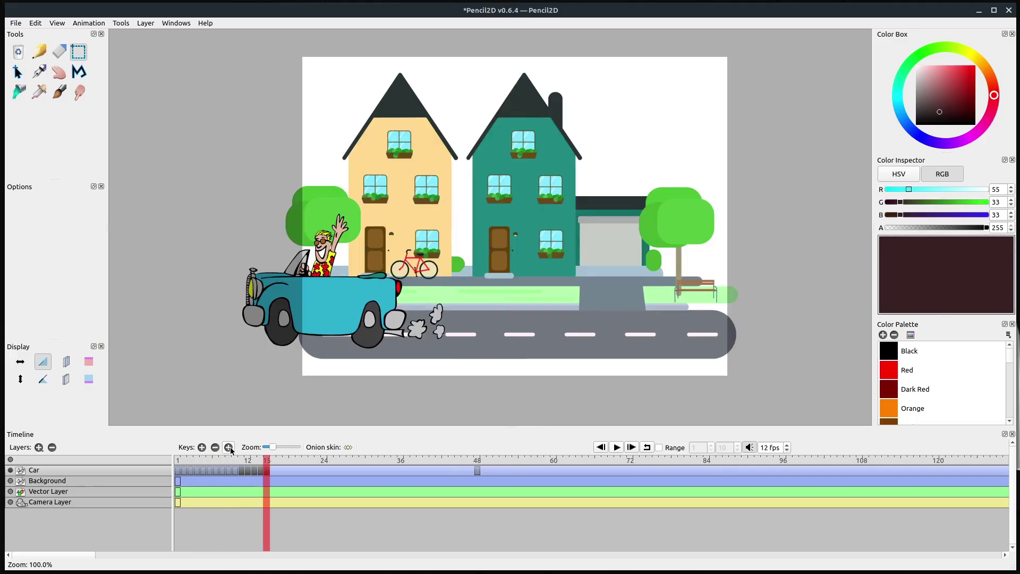
Add a new key and shift the car further left on it.
left_click(229, 449)
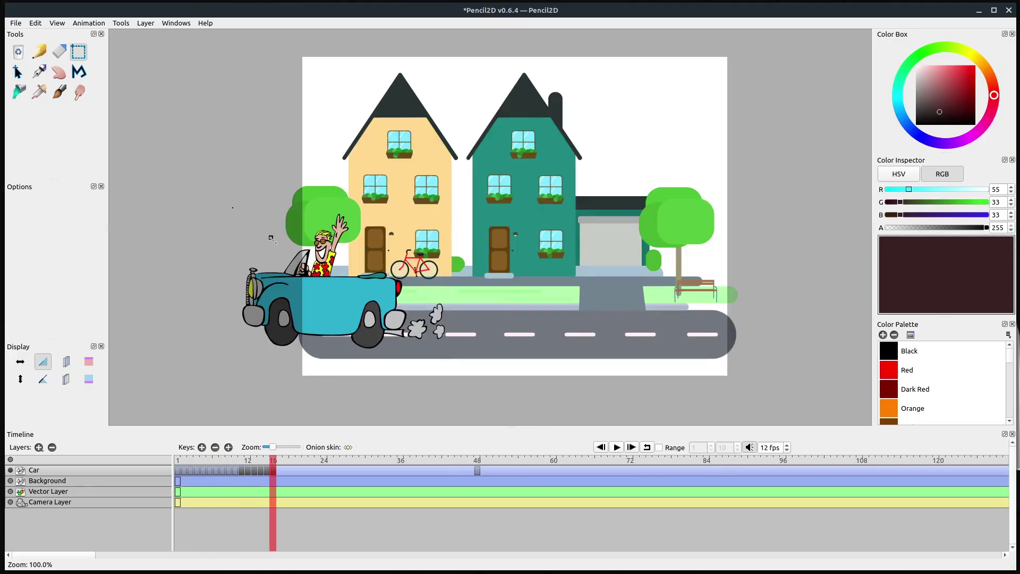
left_click_drag(239, 205, 462, 356)
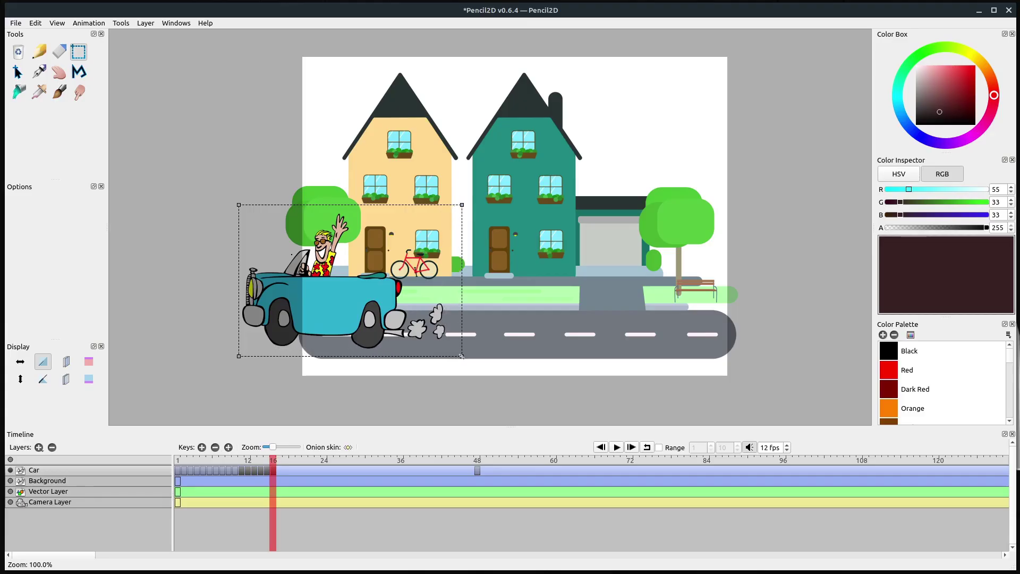
key("v")
left_click_drag(356, 292, 304, 289)
left_click(312, 367)
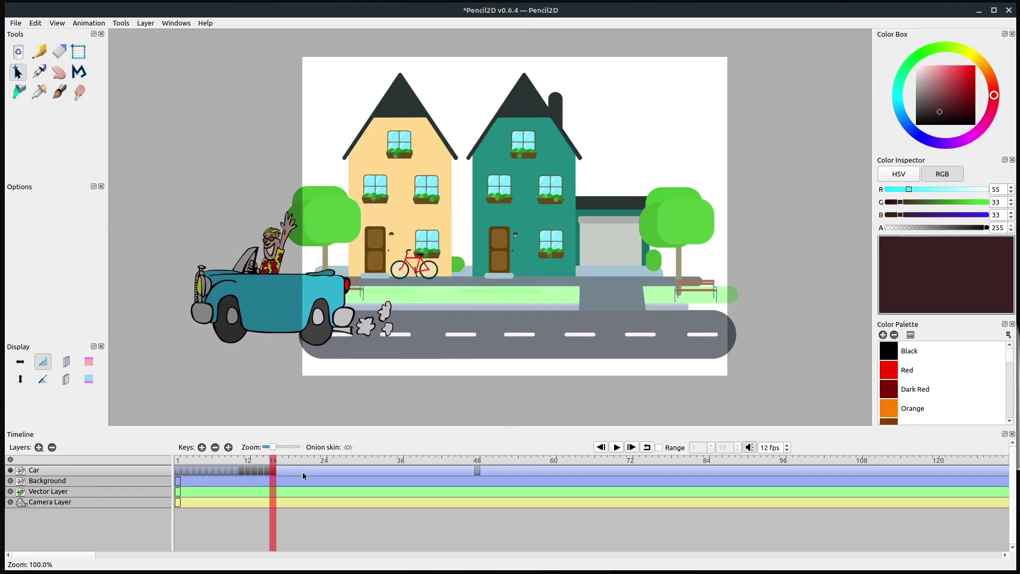
Key frame 17 with the car moved further left and up, then compare with frame 48.
left_click(229, 447)
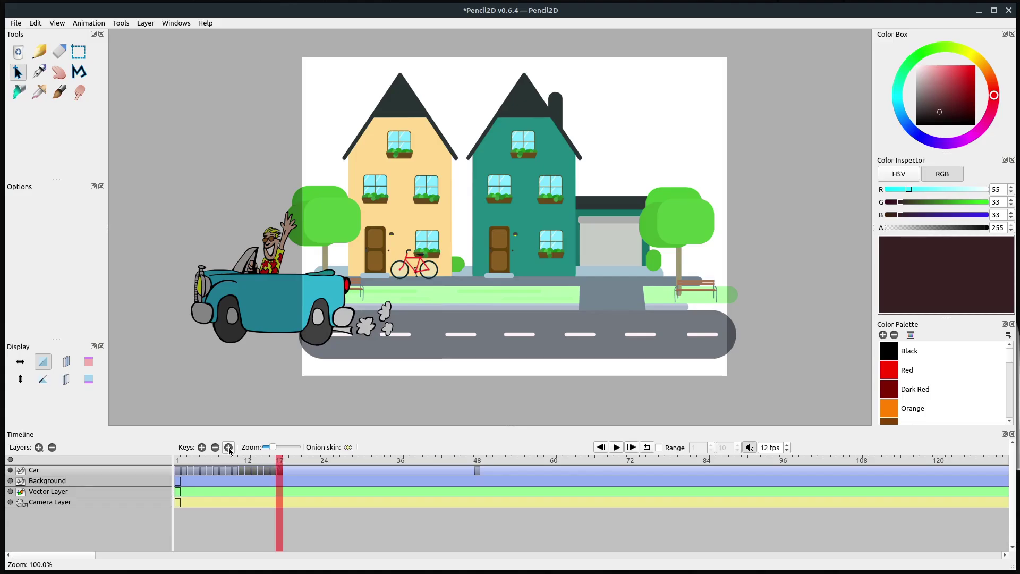
key("v")
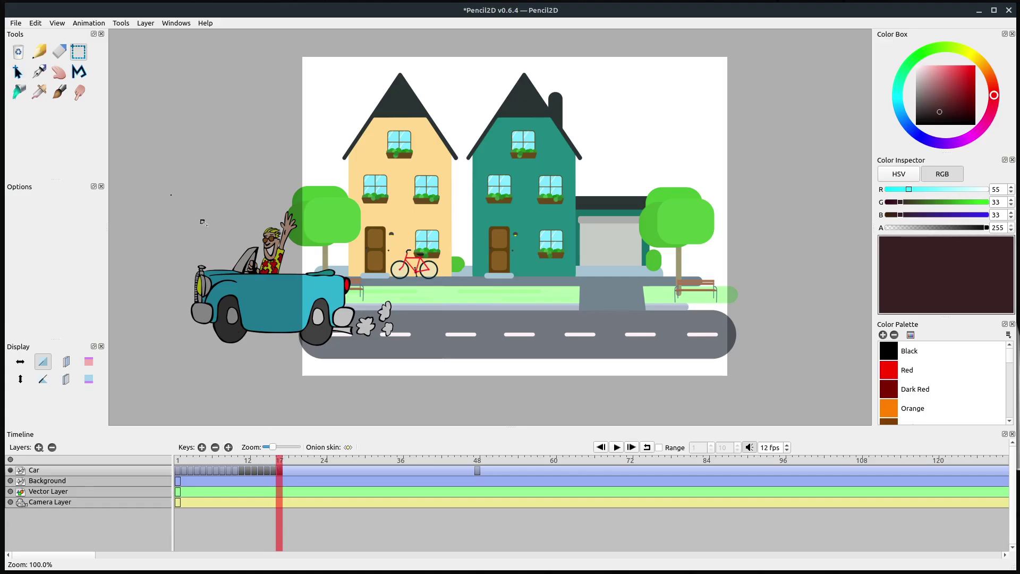
left_click_drag(177, 204, 417, 359)
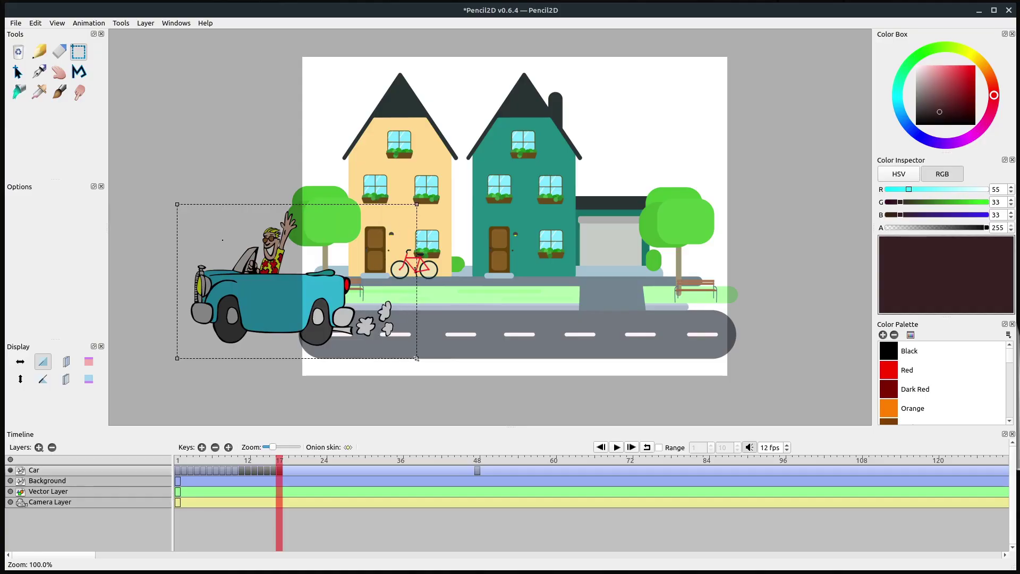
key("q")
left_click_drag(272, 292, 227, 283)
key("Return")
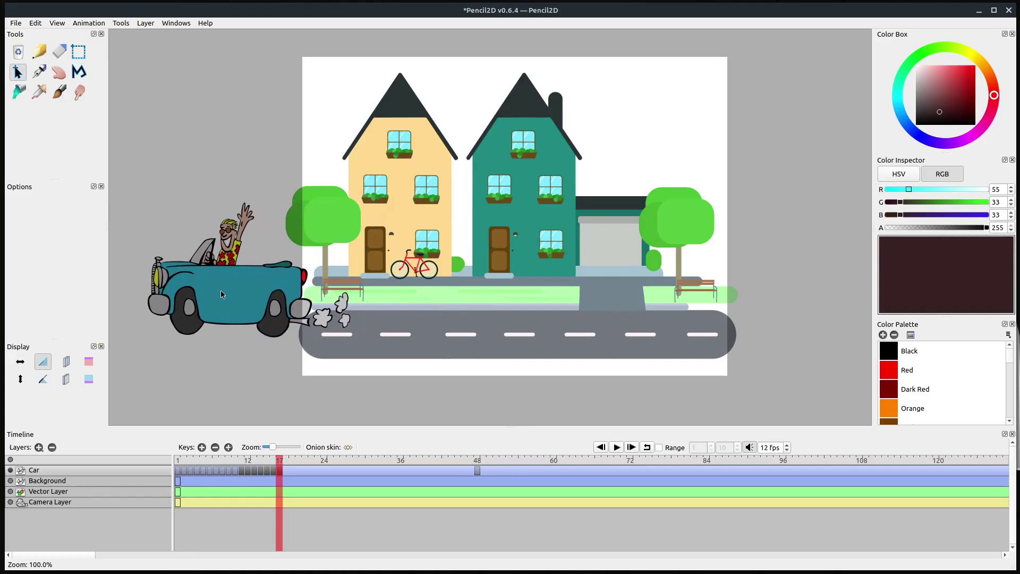
left_click(477, 472)
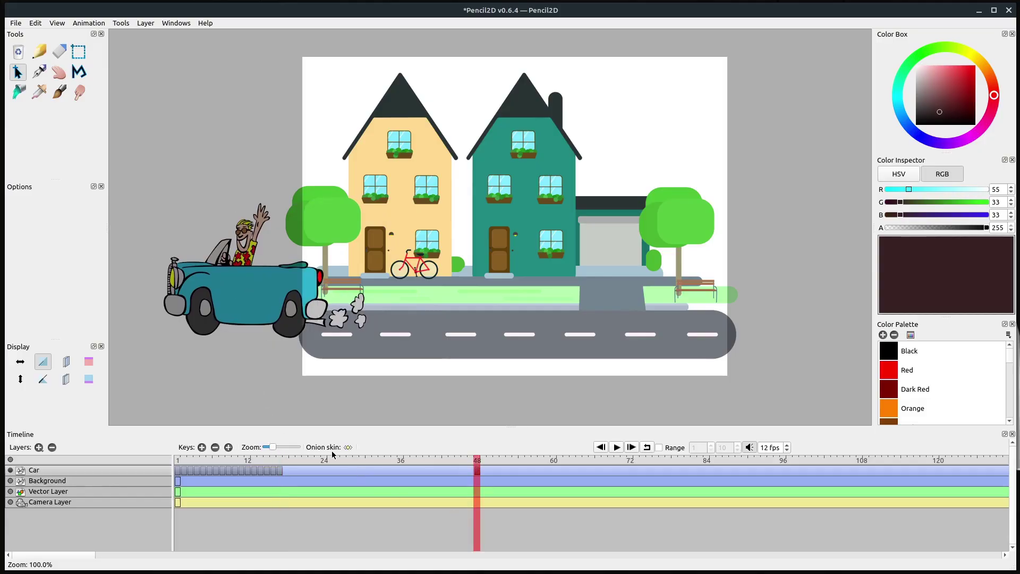
left_click(179, 461)
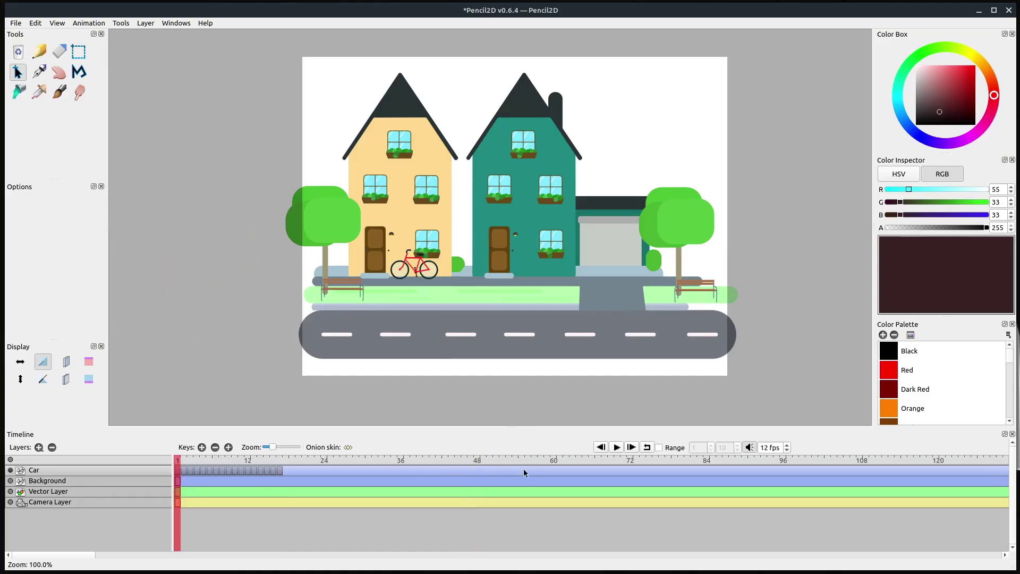
left_click(617, 448)
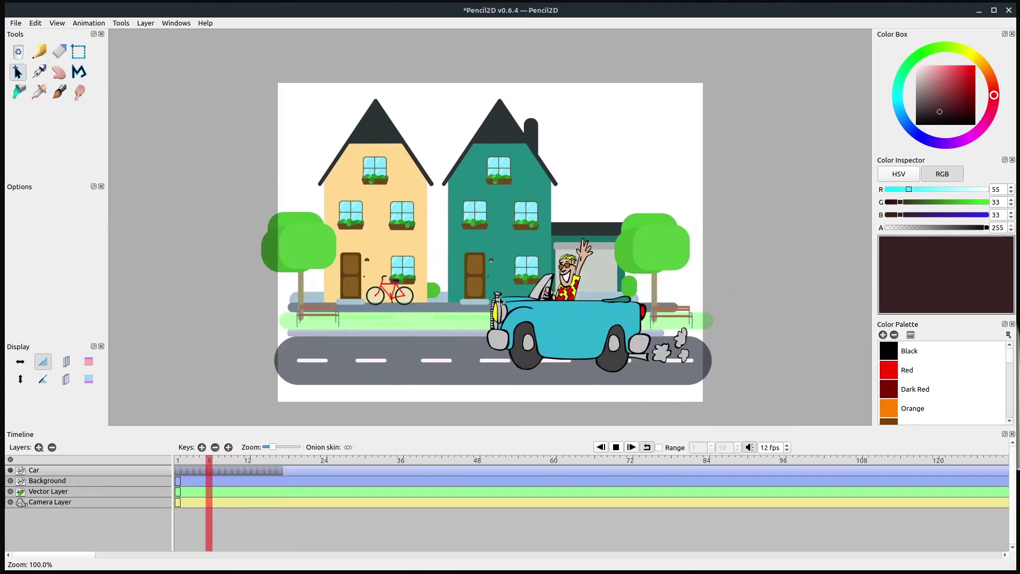
left_click(617, 450)
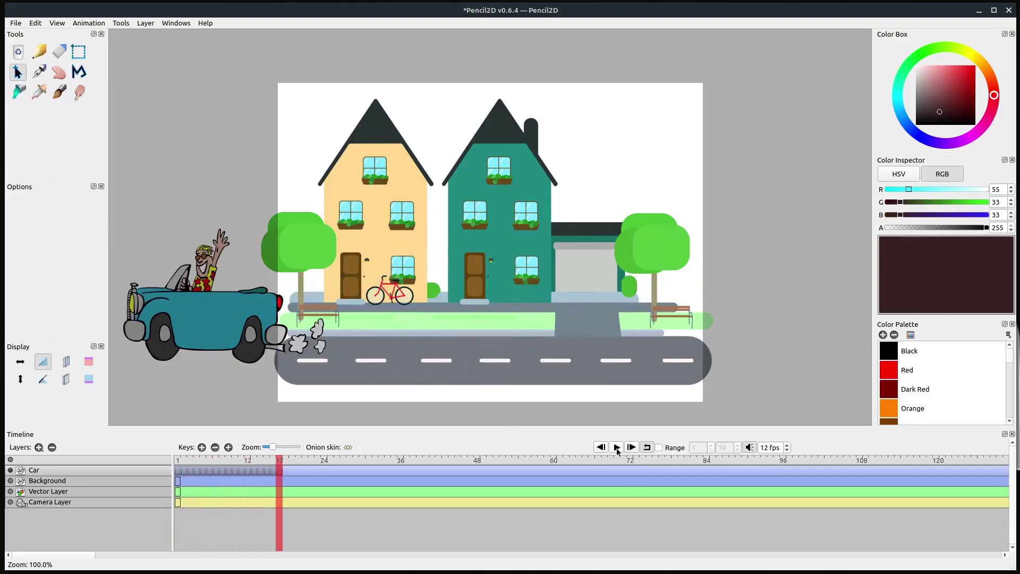
Add a Camera Layer key at frame 17 with the camera moved in closer on the car.
left_click(47, 508)
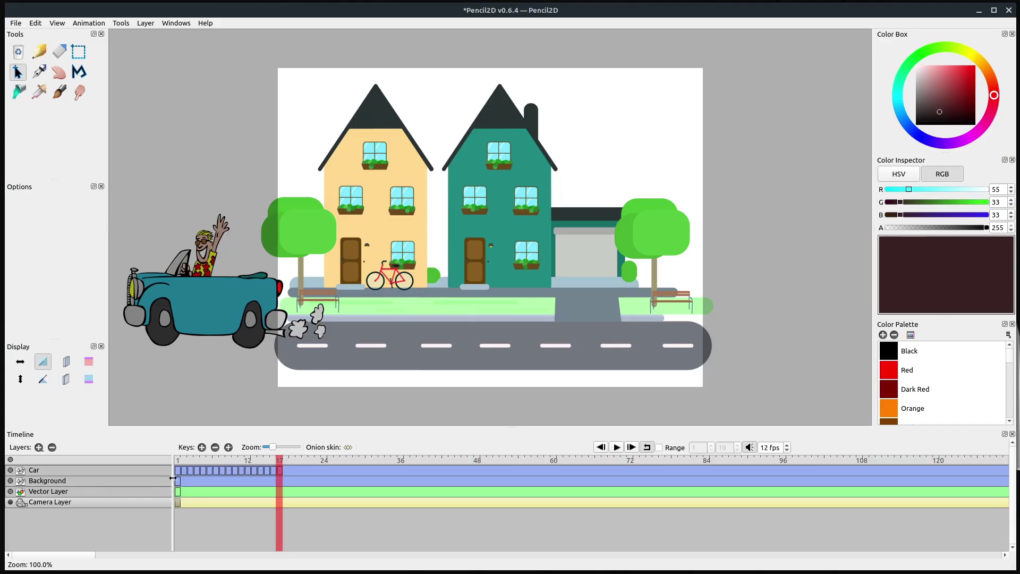
left_click(179, 461)
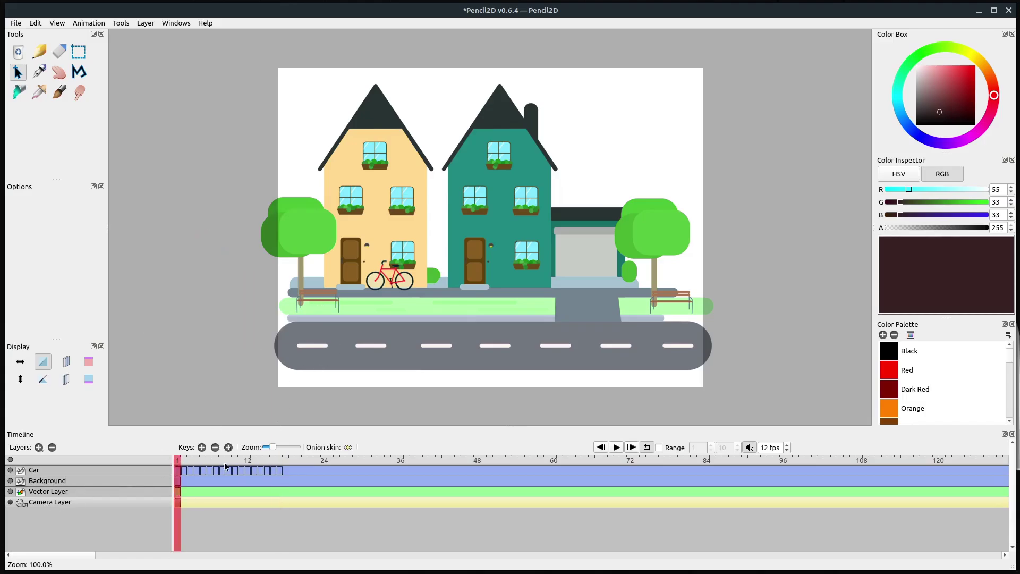
left_click(282, 462)
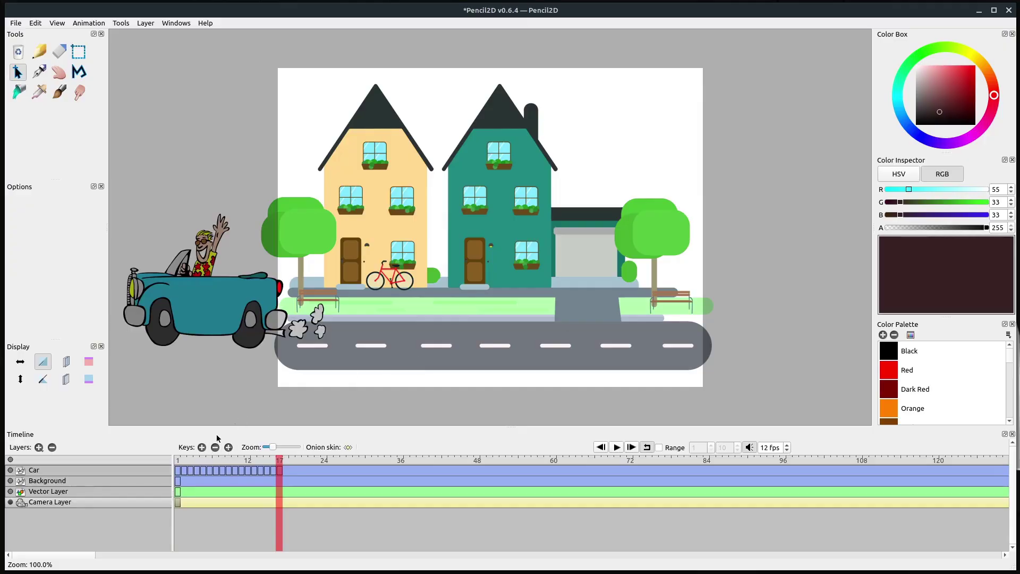
left_click(202, 448)
key("ctrl+Up")
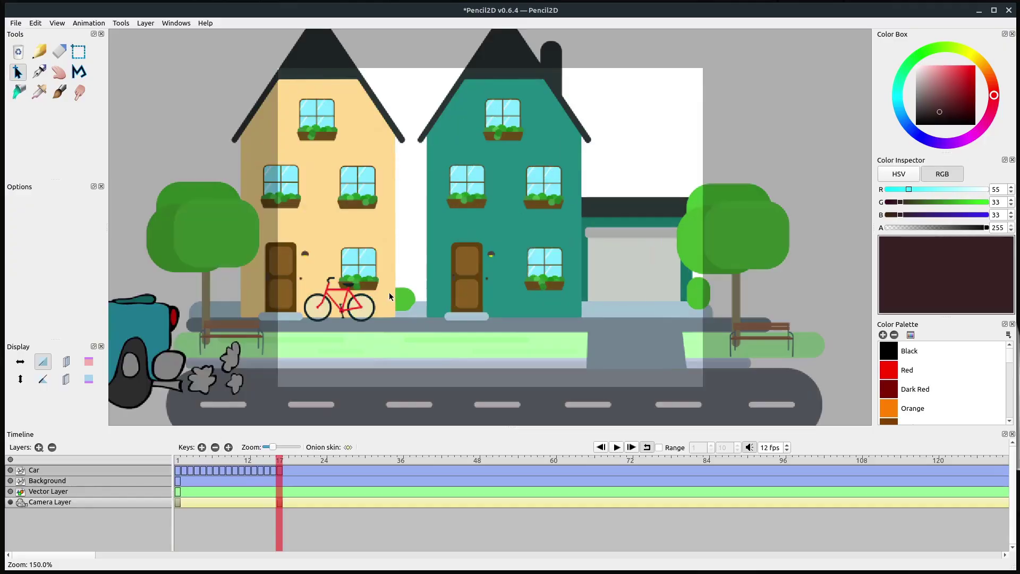
left_click_drag(294, 335, 409, 297)
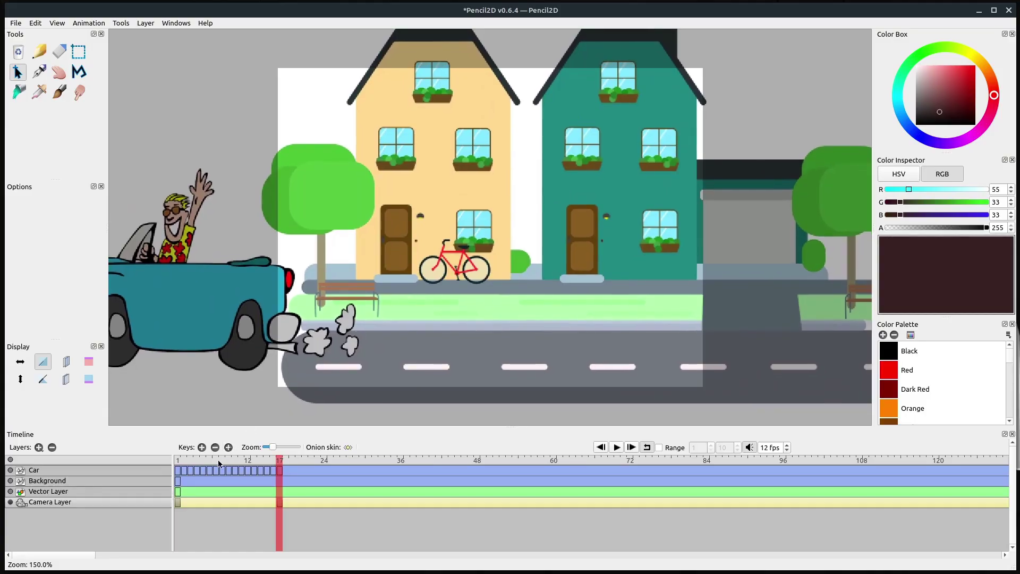
Play the animation from frame 1 to check the camera push-in.
left_click(182, 462)
left_click(178, 461)
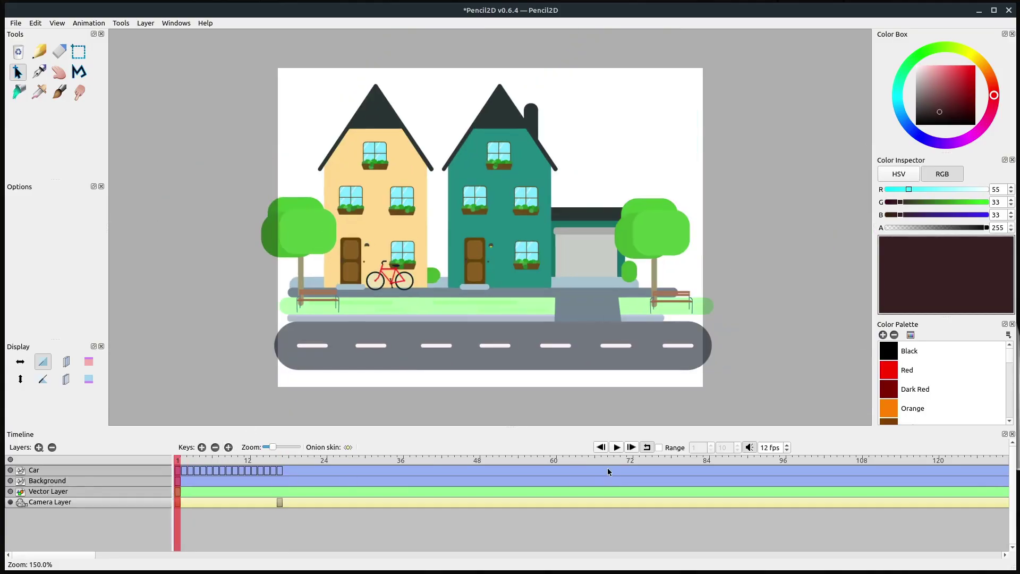
left_click(618, 448)
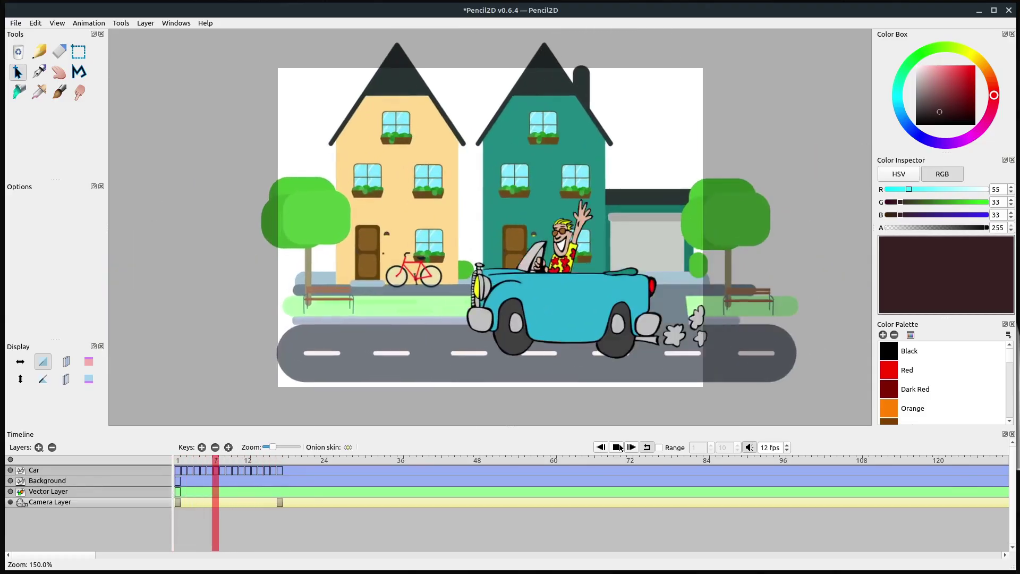
Stop playback and reframe the camera view at frame 1 so it frames the car.
left_click(618, 448)
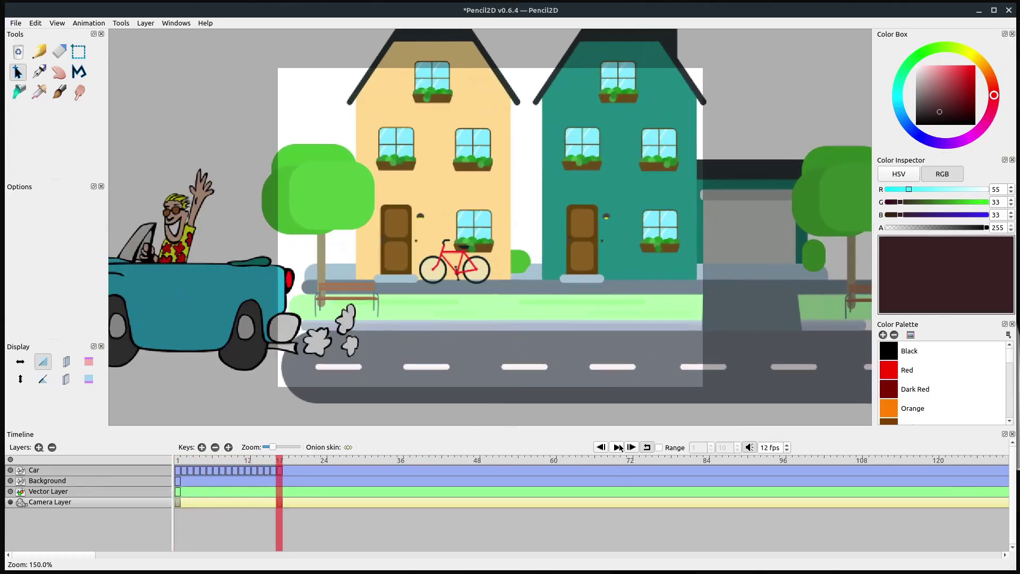
left_click(180, 466)
left_click_drag(634, 305, 563, 279)
scroll(556, 284, "up", 1)
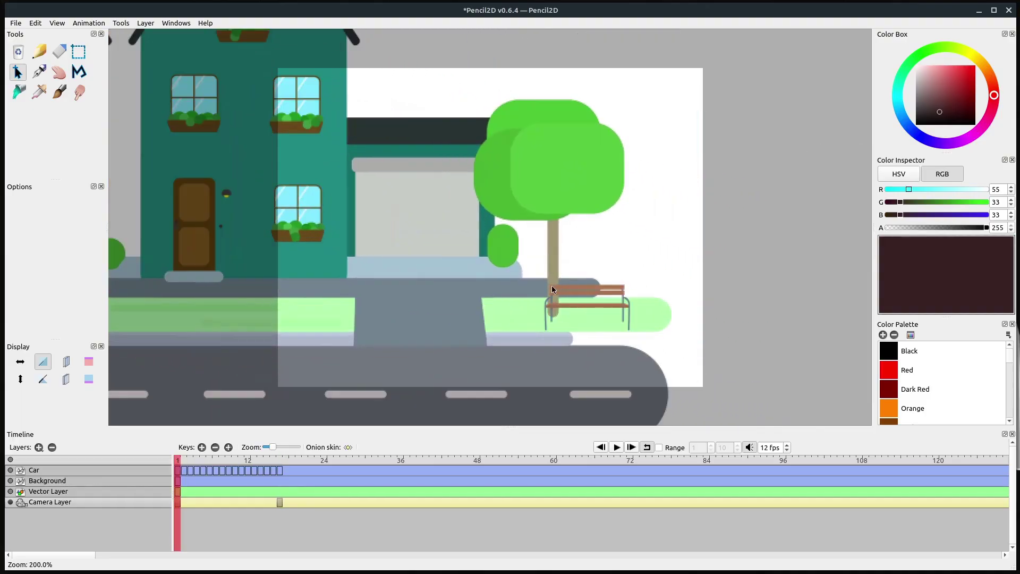
left_click_drag(547, 320, 587, 301)
scroll(601, 286, "down", 1)
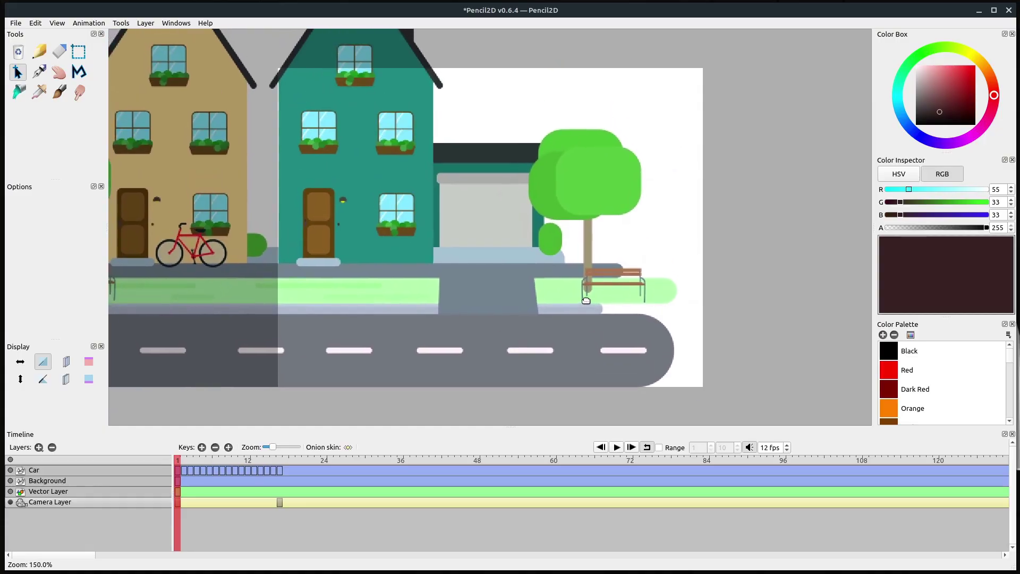
Shift the camera framing at frame 17, check it by scrubbing and playing, then switch to Firefox.
left_click(280, 460)
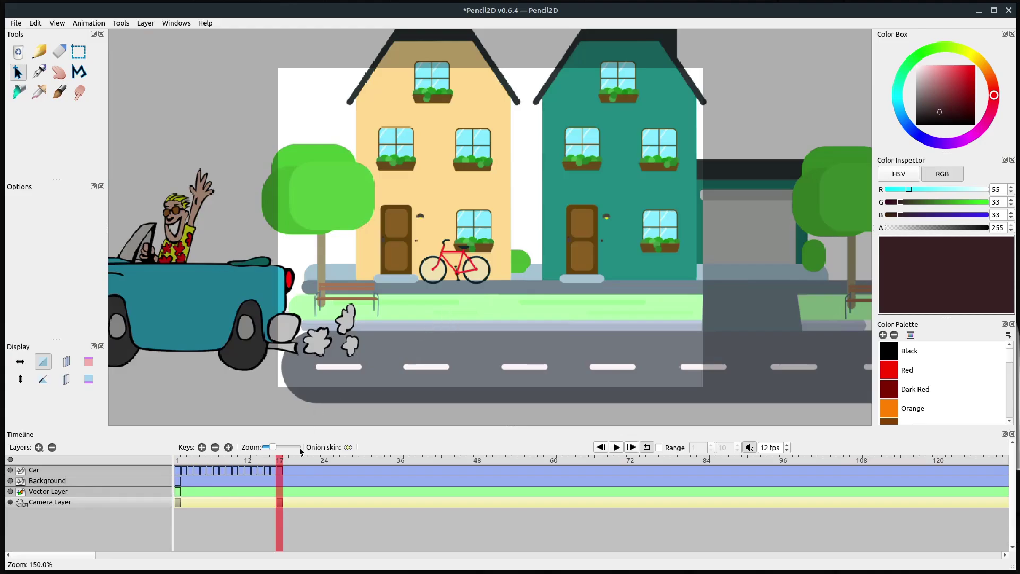
left_click_drag(469, 324, 452, 301)
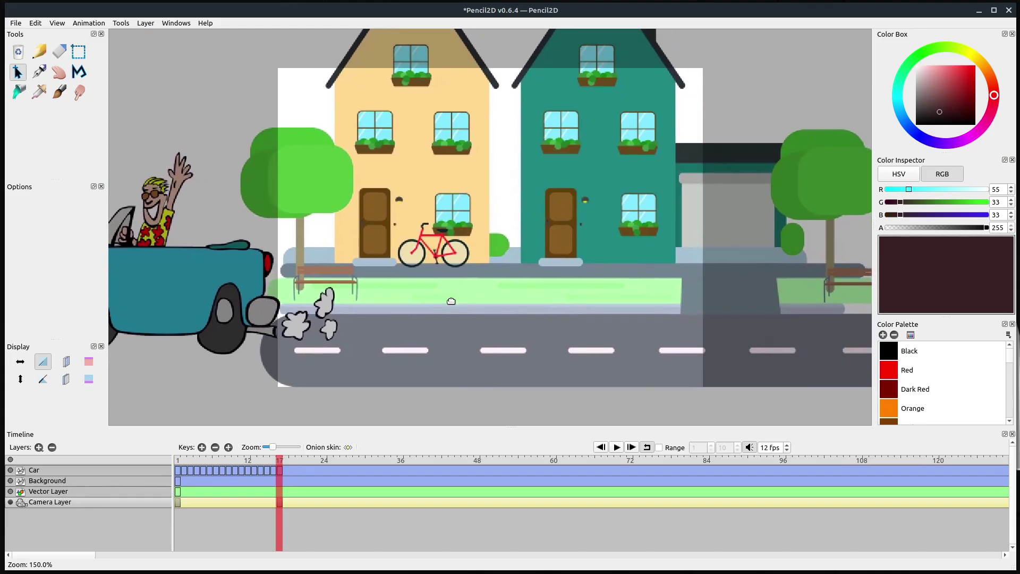
left_click_drag(271, 461, 201, 466)
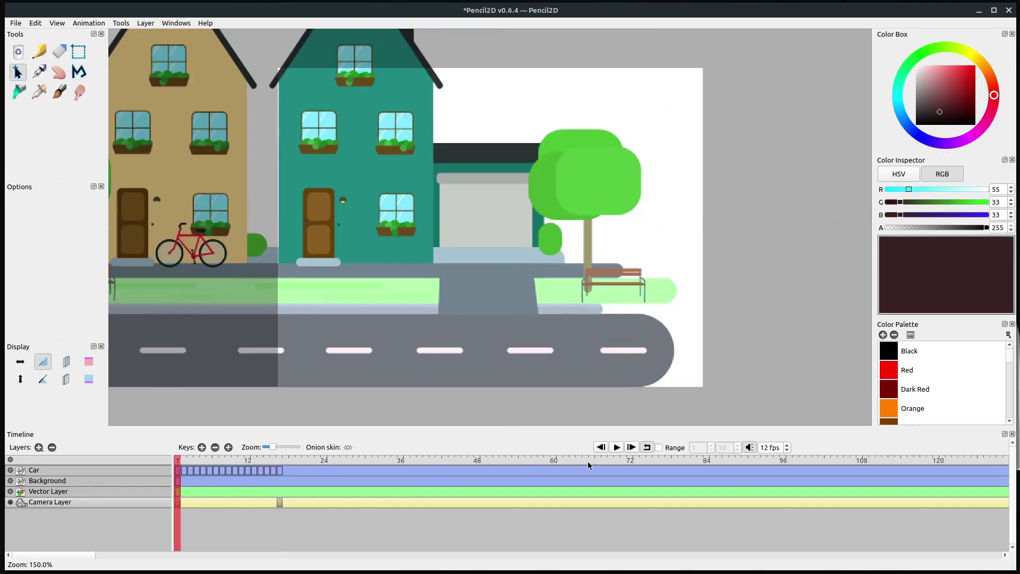
left_click(617, 448)
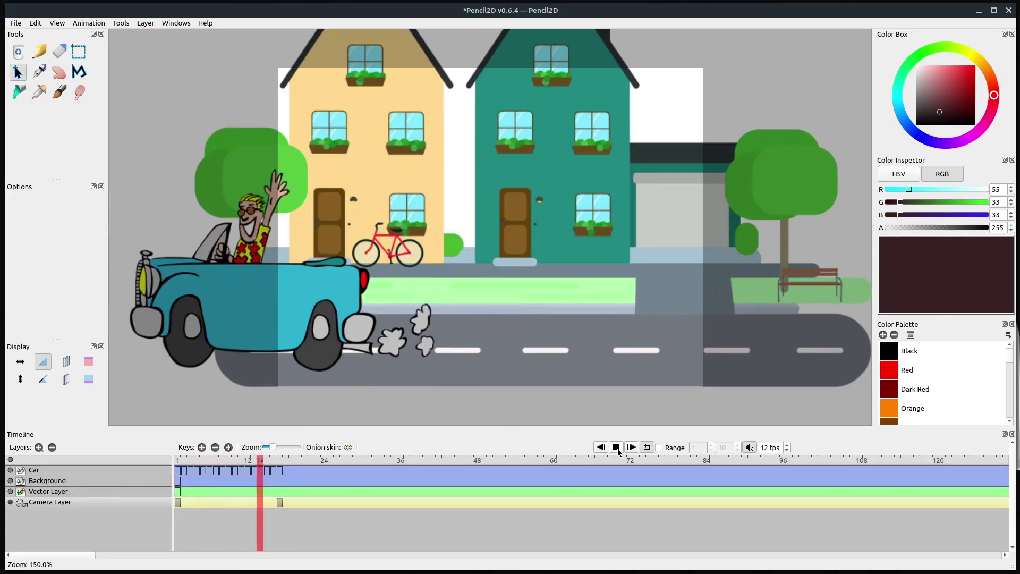
left_click(618, 451)
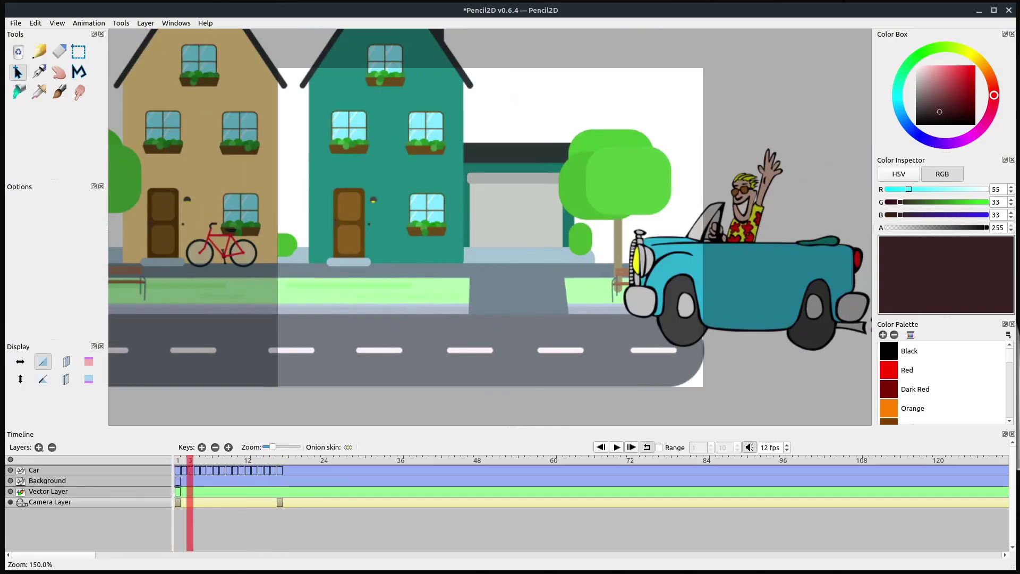
key("alt+Tab")
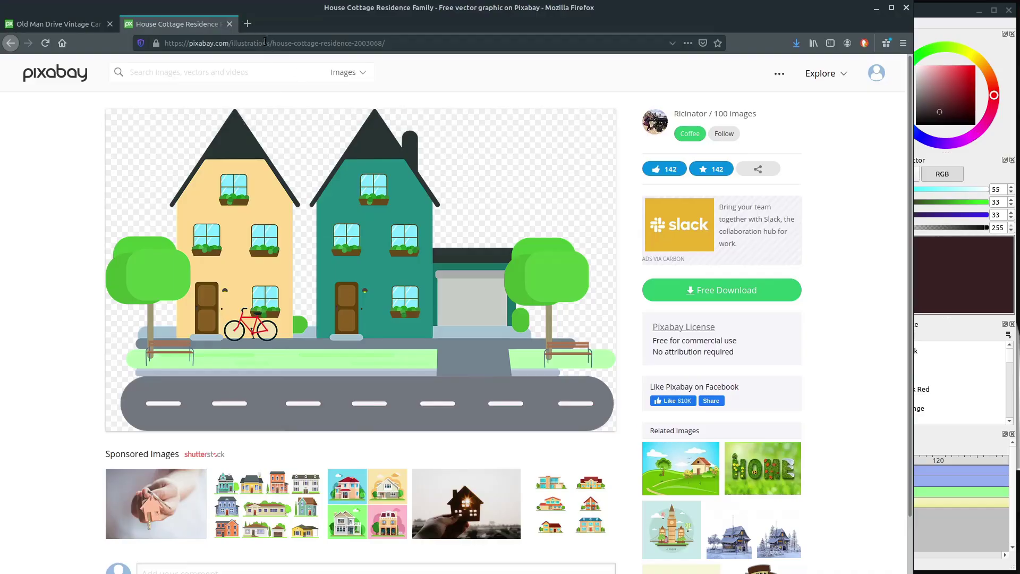
left_click(248, 24)
Go to freesound.org and search it for 'car' sounds.
type("freesound")
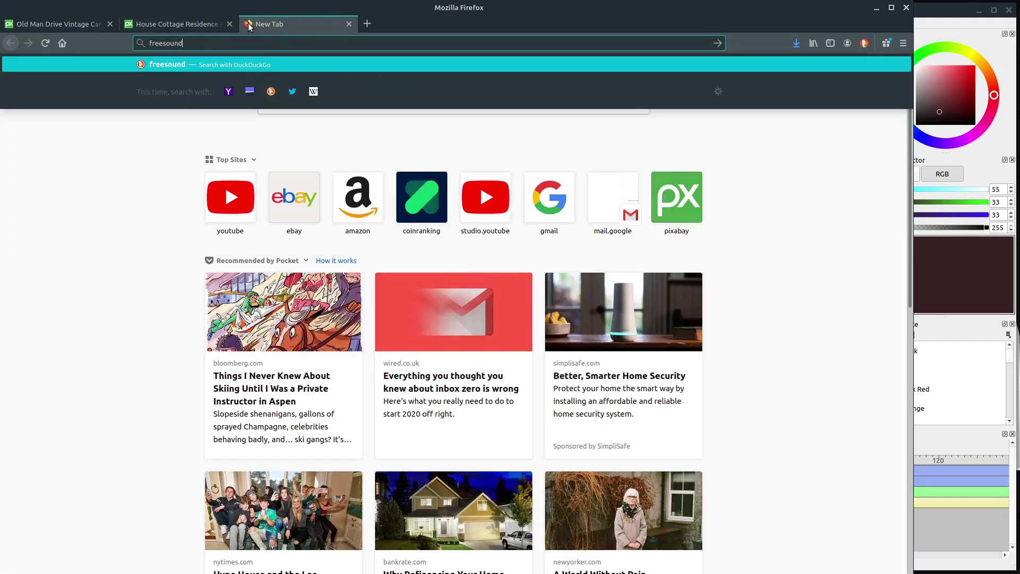
key("Return")
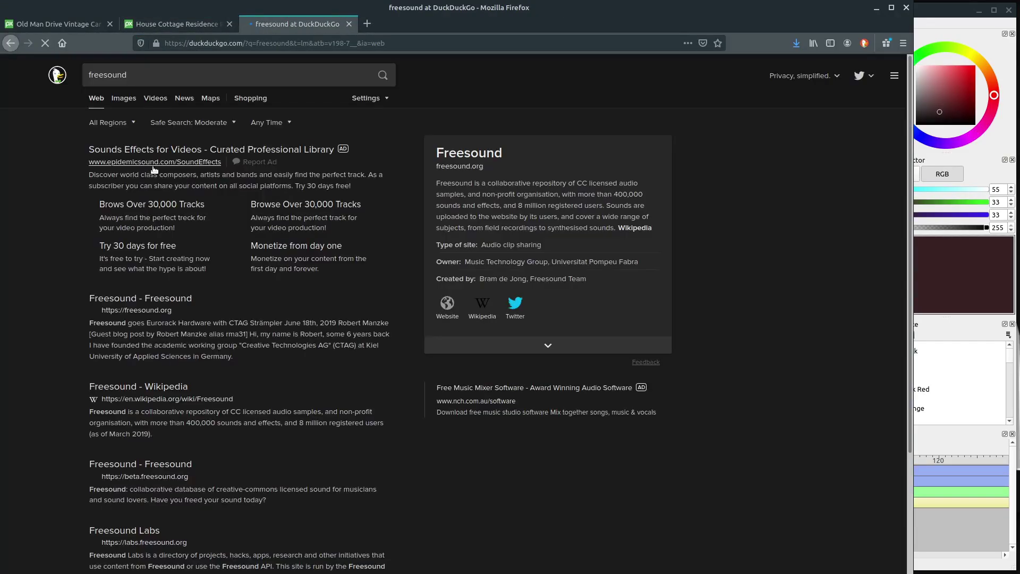
left_click(447, 169)
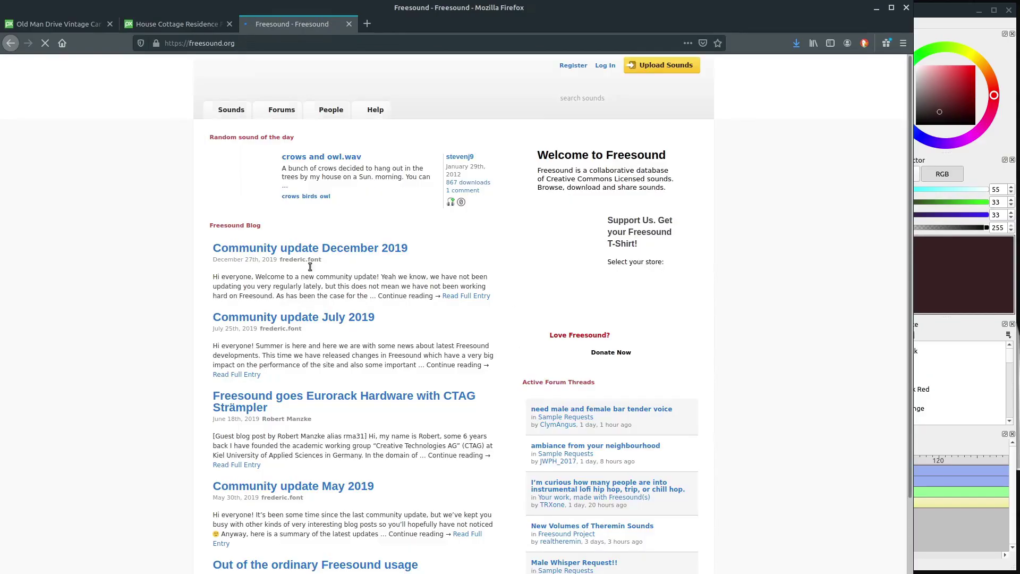
left_click(593, 101)
type("car")
key("Return")
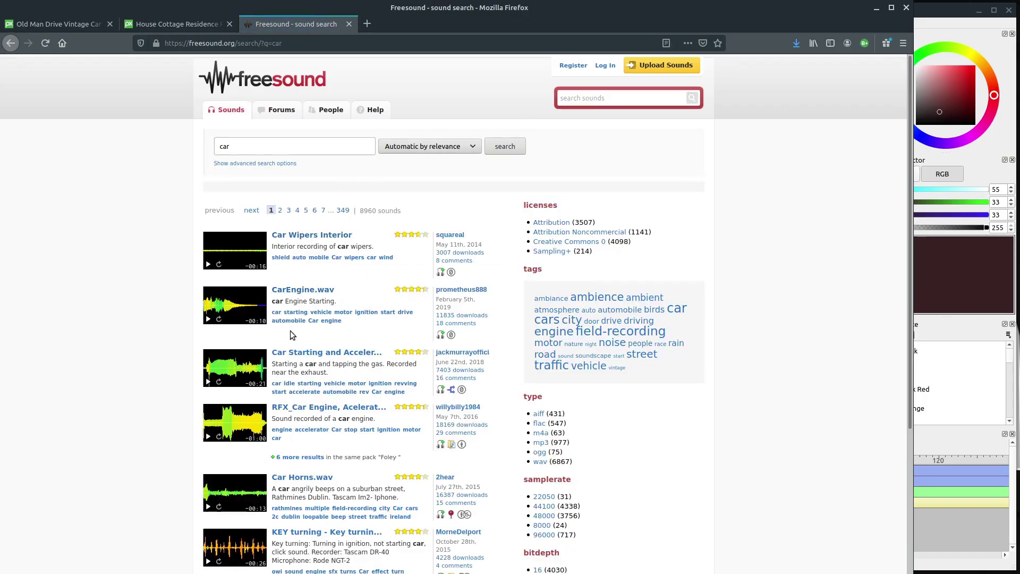
Preview the car sound results and listen to the '09 Car engine.wav' preview.
left_click(208, 383)
left_click(208, 438)
scroll(181, 435, "down", 3)
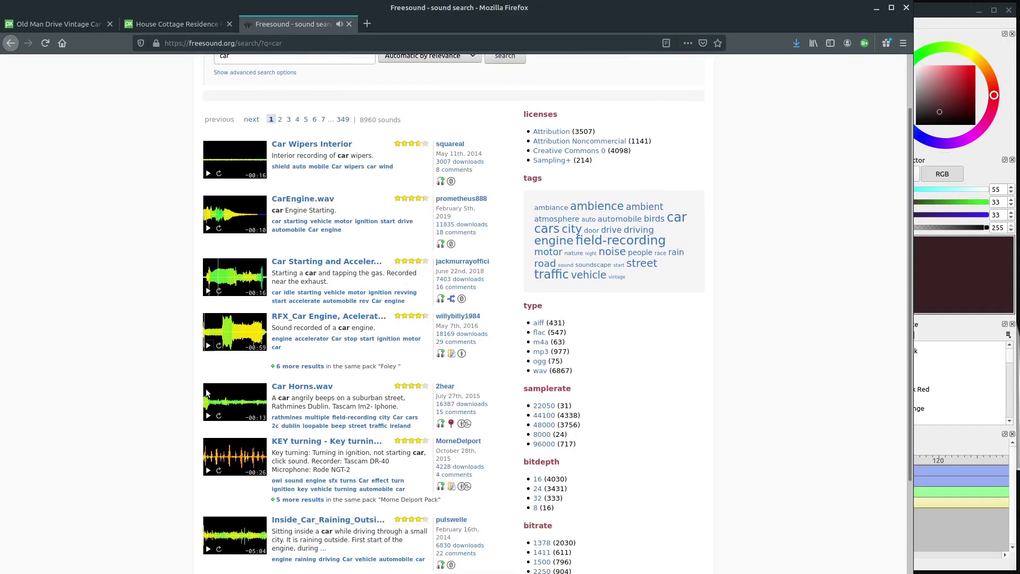
key("alt+Left")
left_click(226, 249)
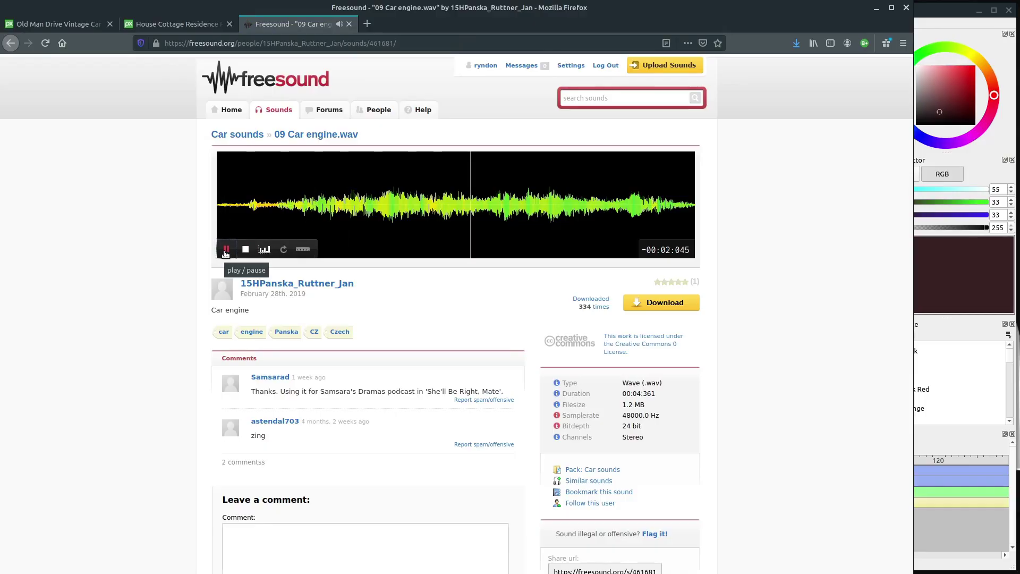
left_click(226, 250)
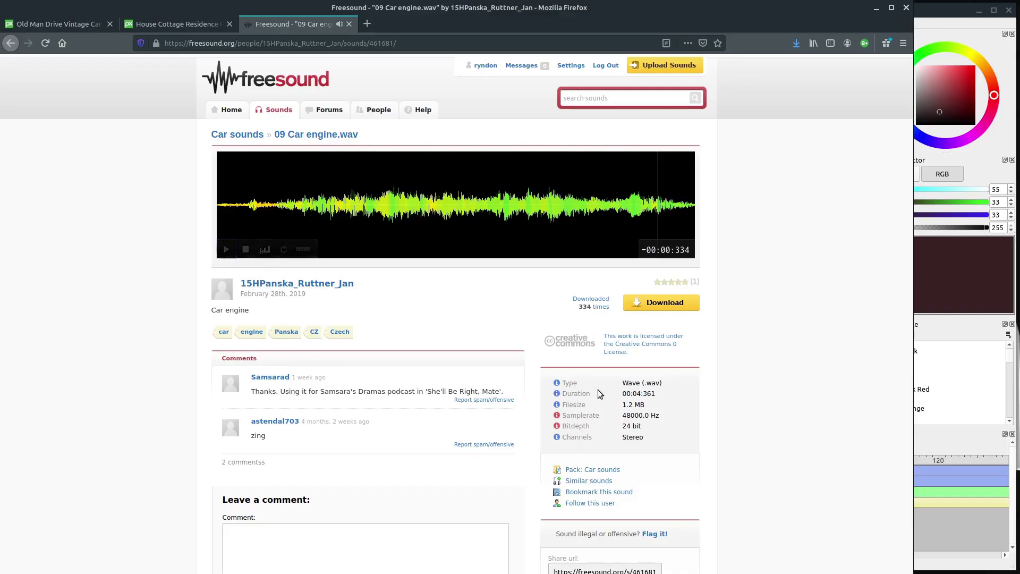
Download '09 Car engine.wav' and minimize the browser.
left_click(652, 304)
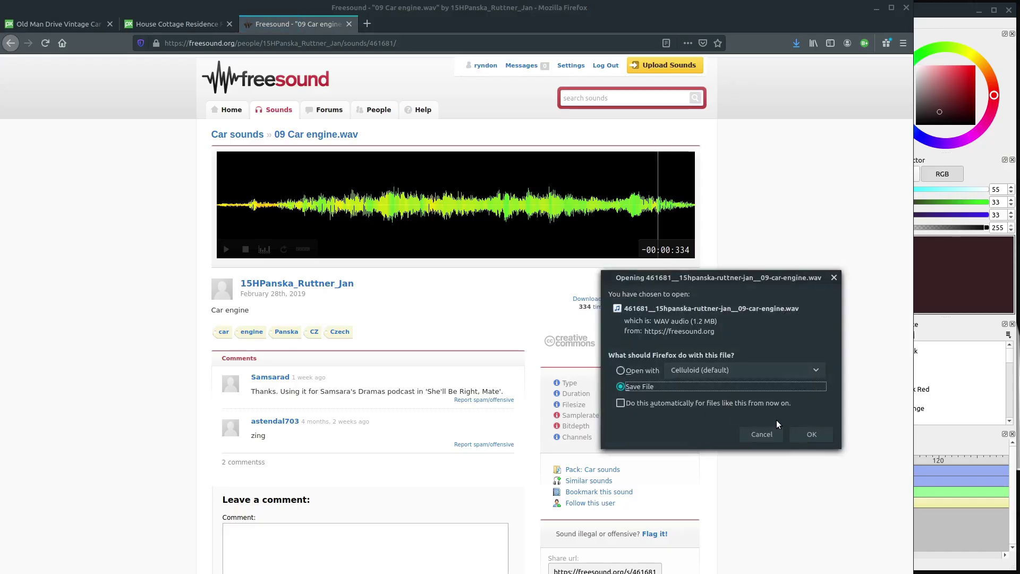
left_click(812, 435)
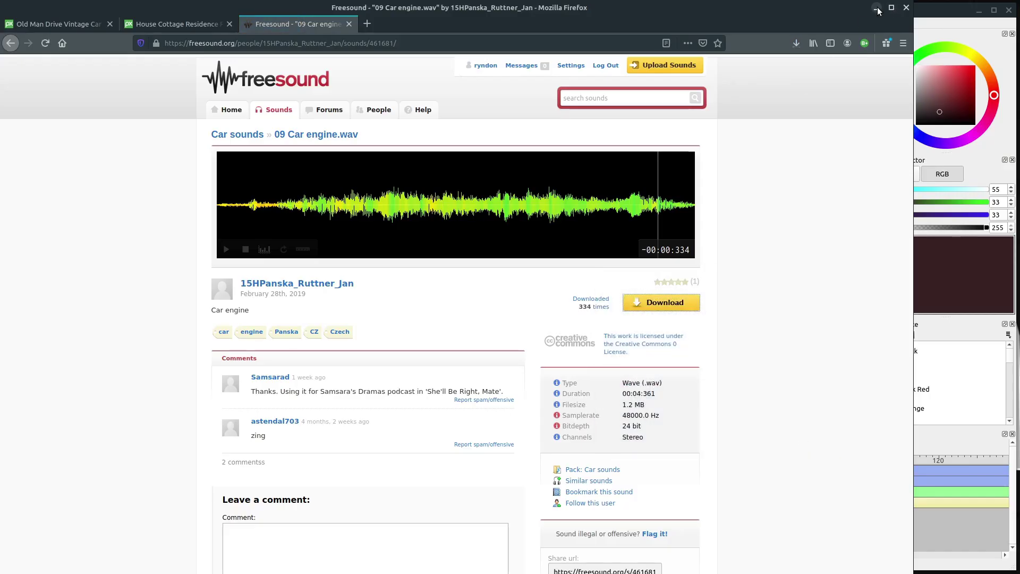
left_click(877, 8)
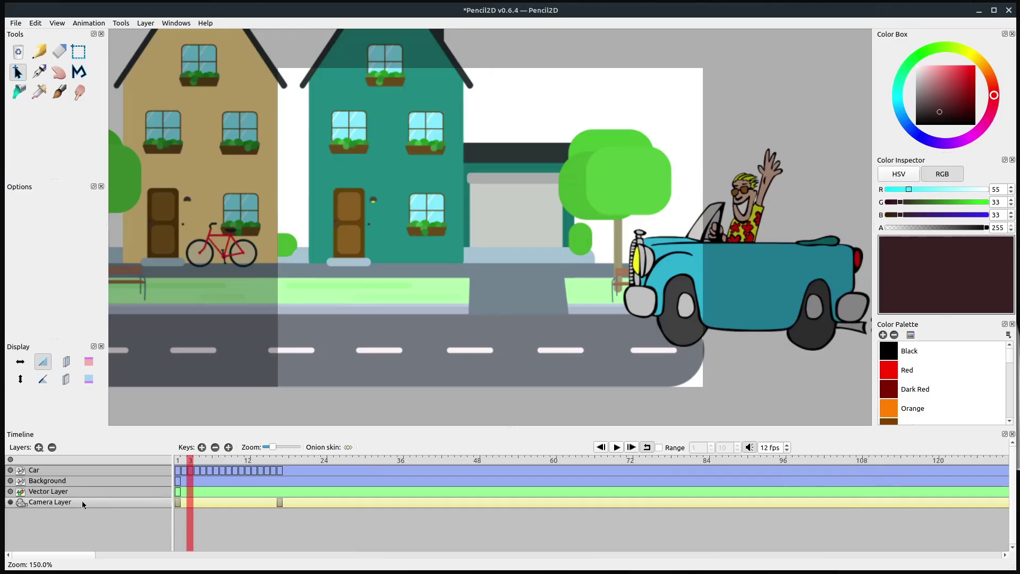
Add a new sound layer named 'Sound Layer' and drag it beneath Camera Layer.
left_click(39, 448)
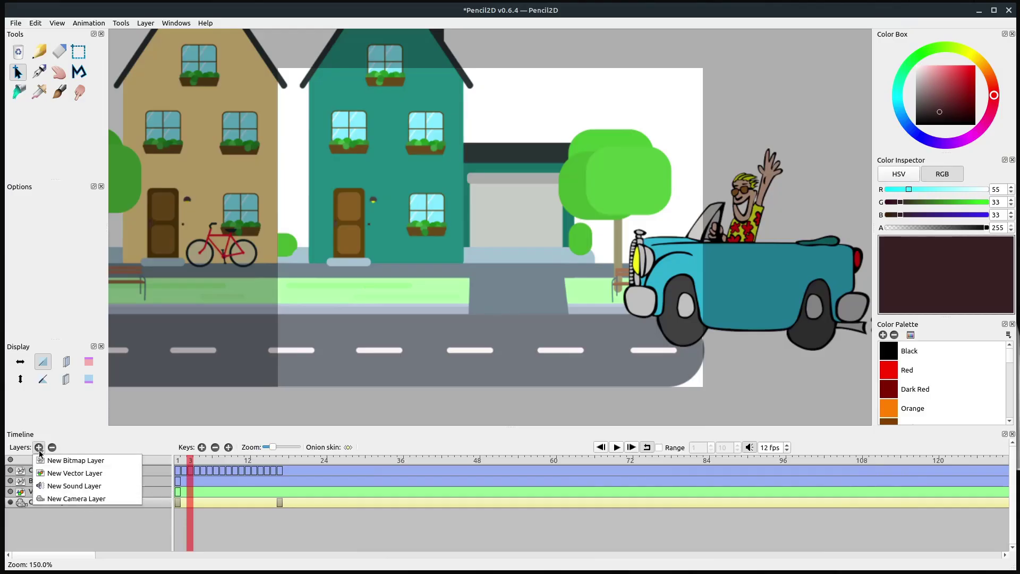
left_click(63, 487)
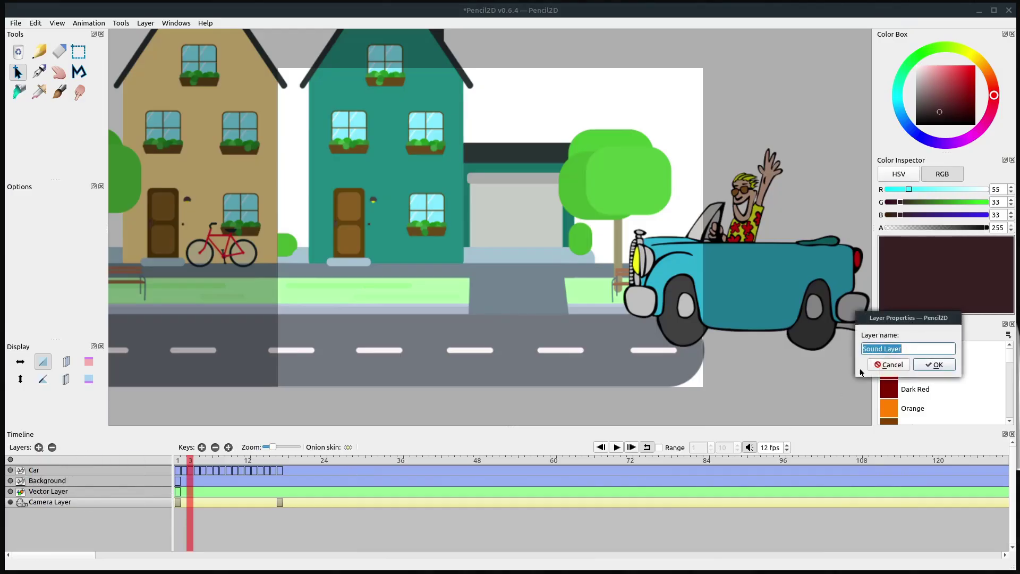
left_click(934, 364)
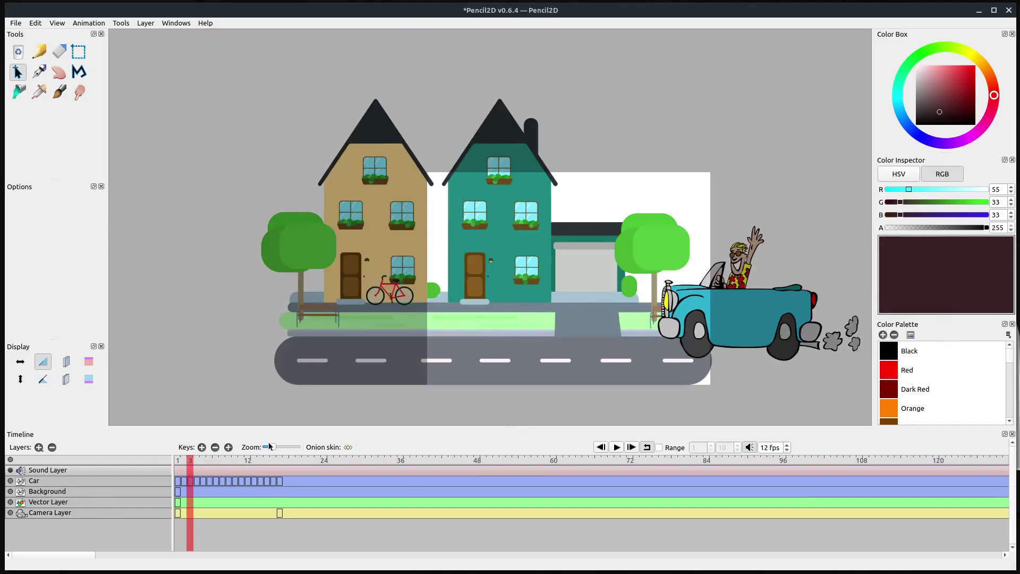
left_click_drag(75, 471, 60, 527)
left_click_drag(38, 471, 34, 518)
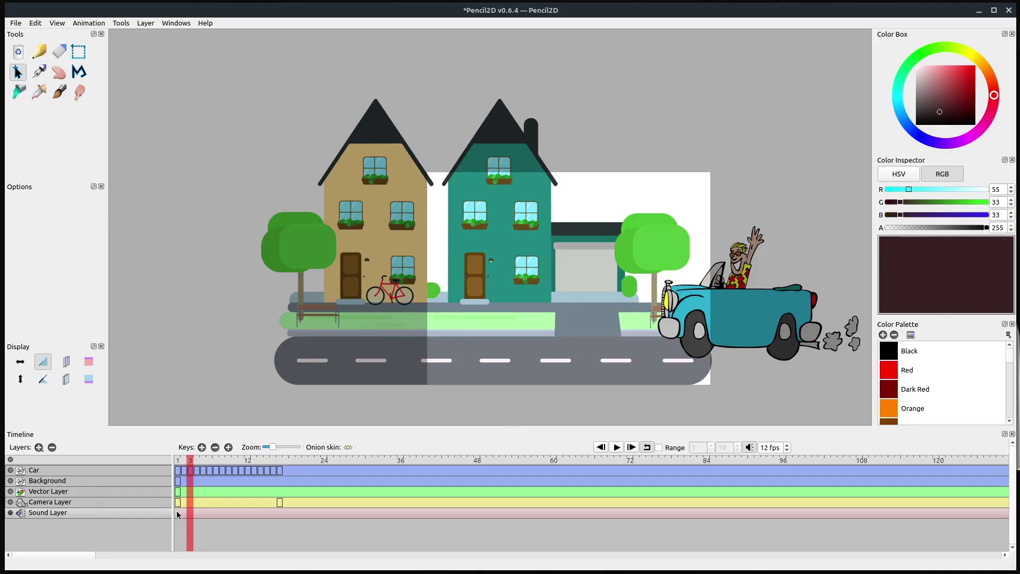
left_click(178, 463)
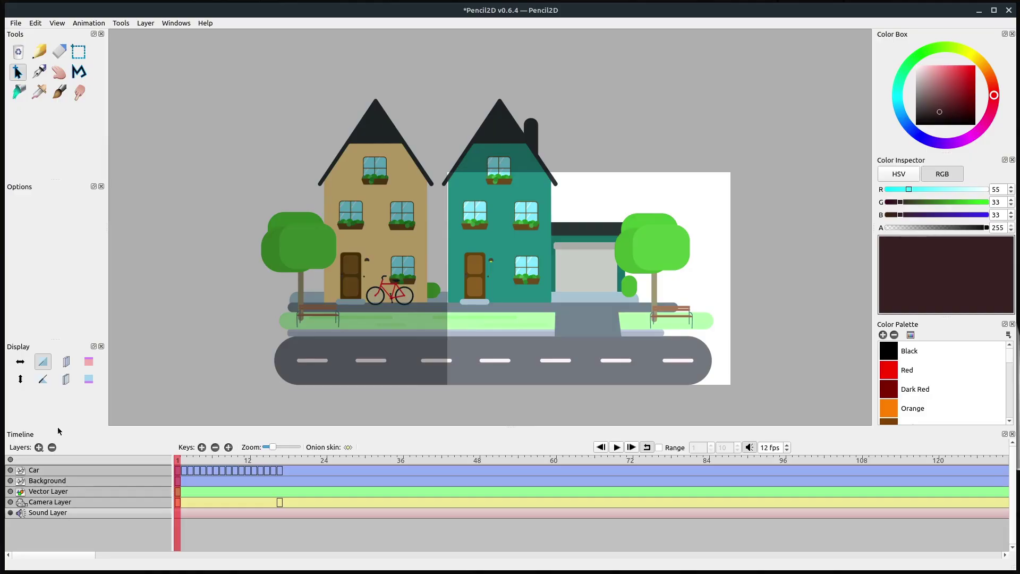
left_click(16, 23)
Import the car engine sound onto the Sound Layer and play the animation with it.
mouse_move(39, 101)
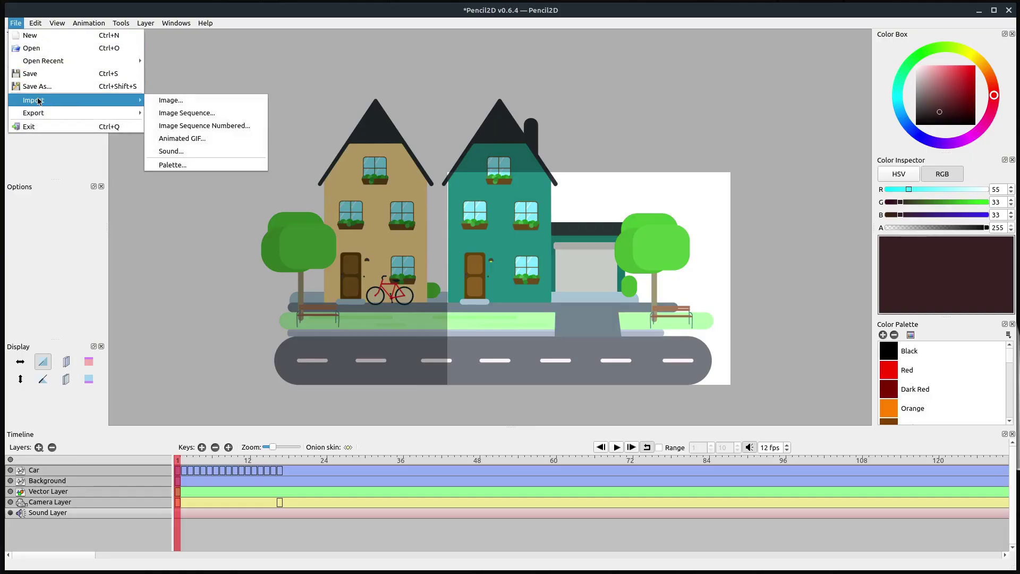
left_click(174, 154)
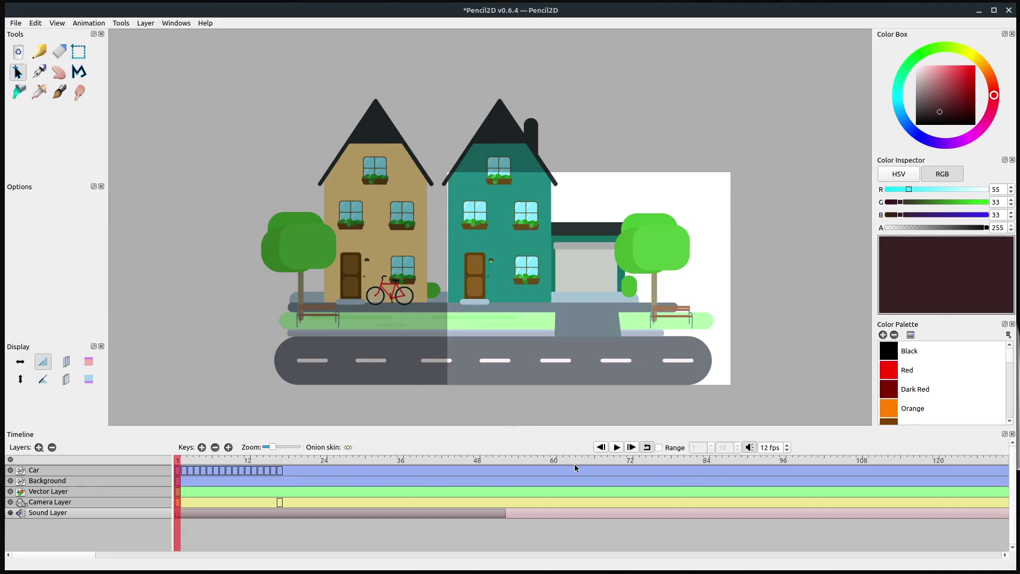
left_click(617, 448)
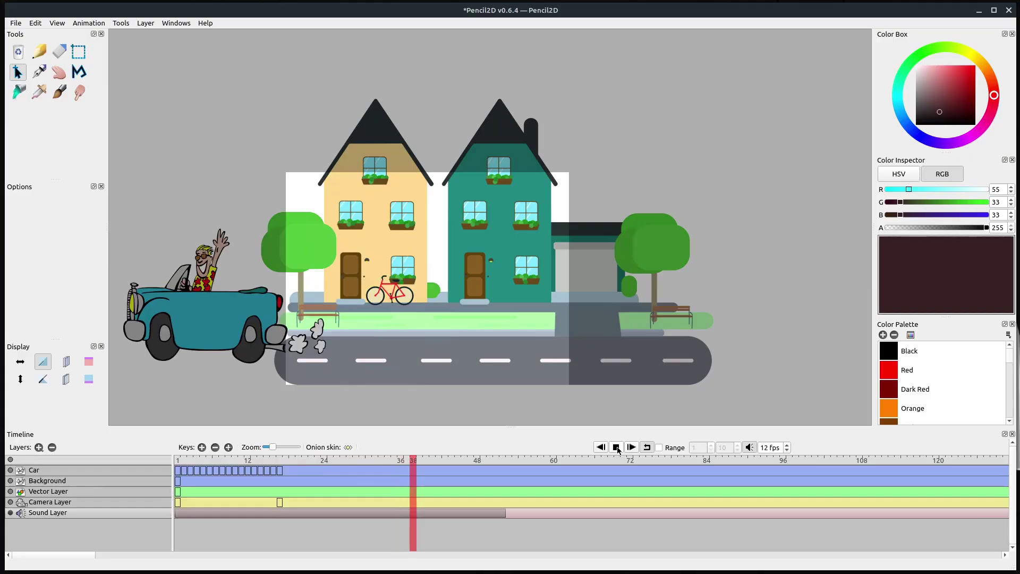
left_click(617, 448)
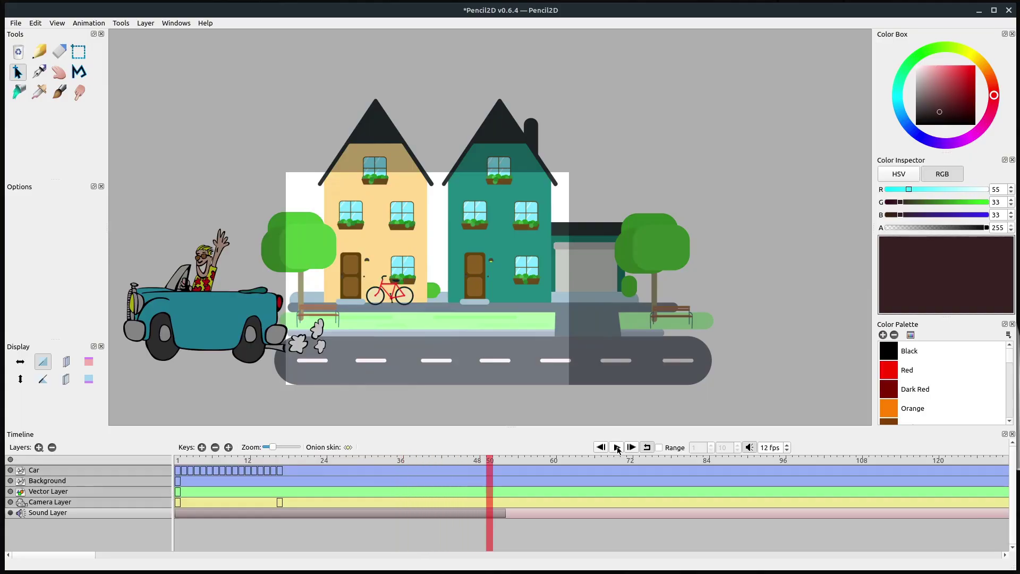
left_click(230, 460)
Turn on a playback range ending at frame 17 and play frames 1–17.
left_click(659, 448)
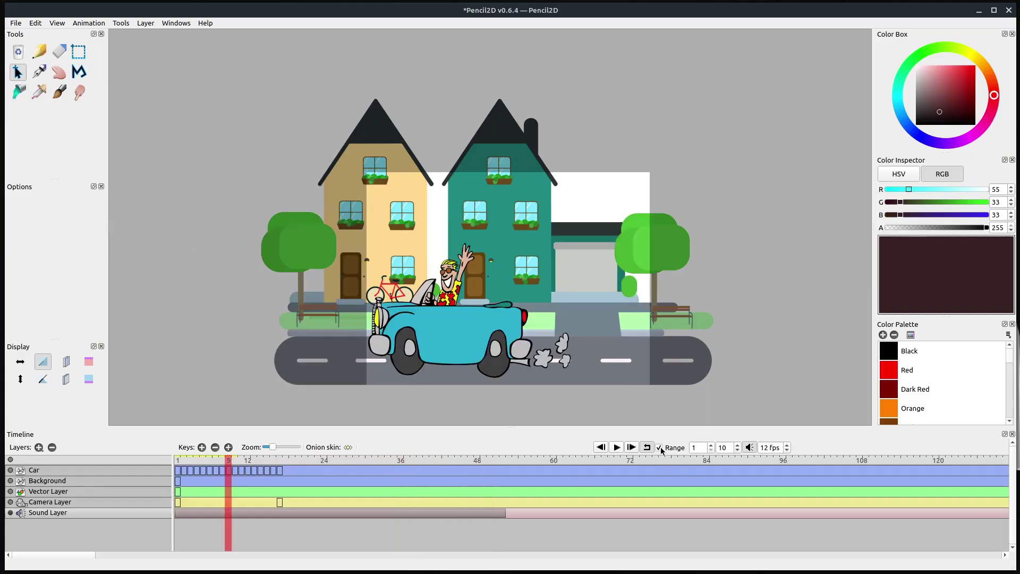
left_click(280, 460)
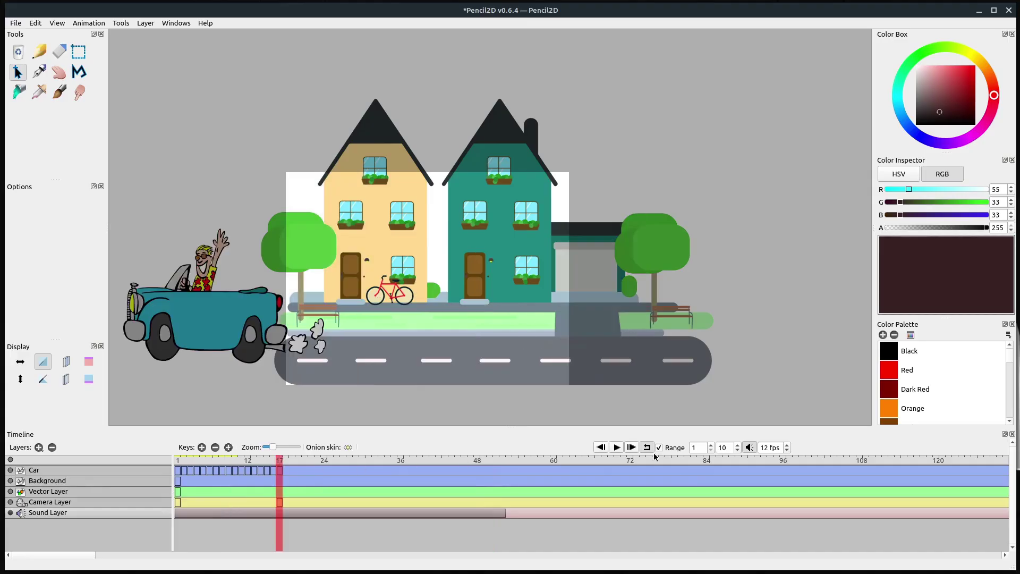
left_click(730, 447)
left_click(617, 449)
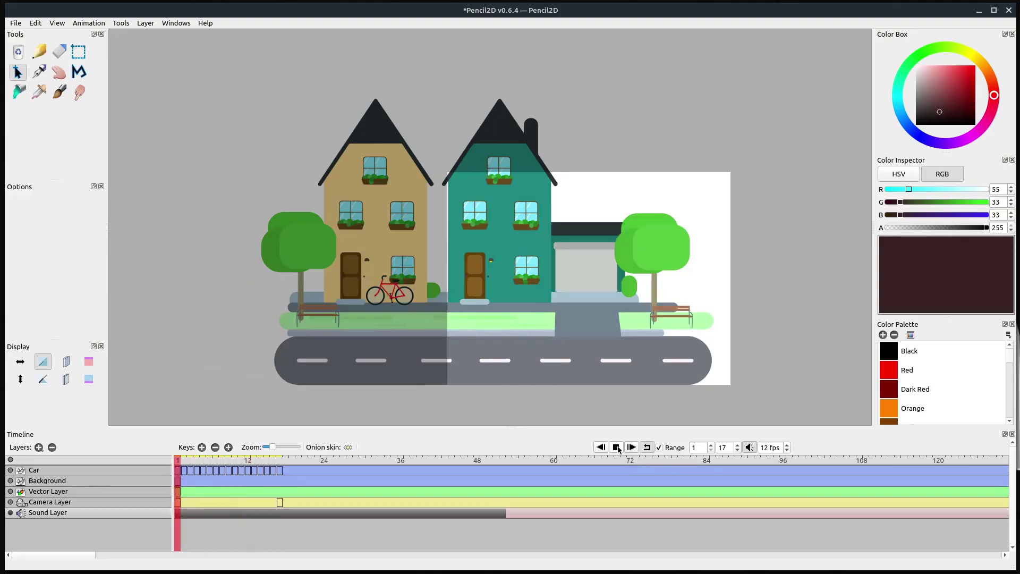
left_click(15, 24)
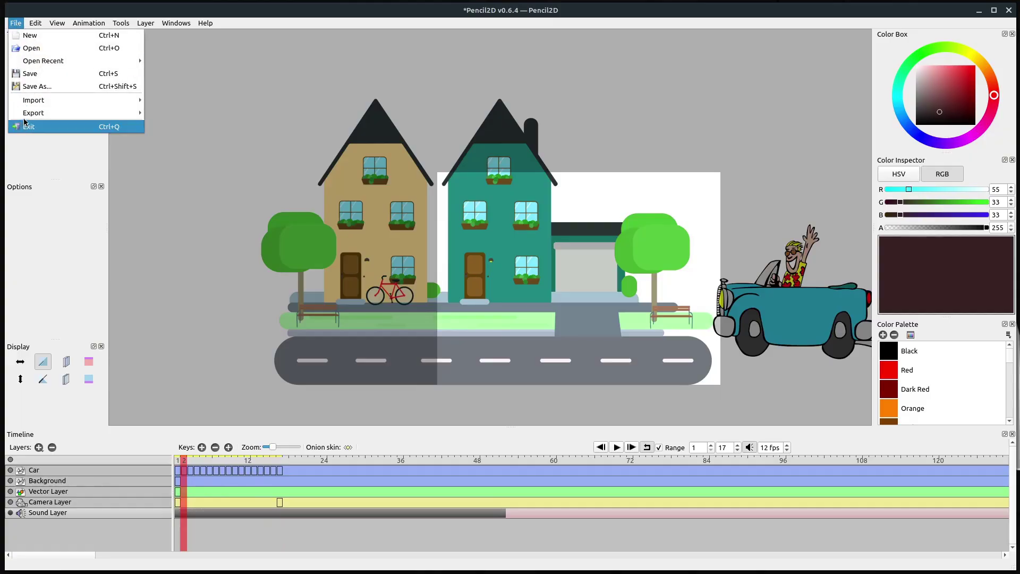
Export the movie as car.webm in WebM format to Videos, and open it when finished.
mouse_move(35, 116)
left_click(177, 114)
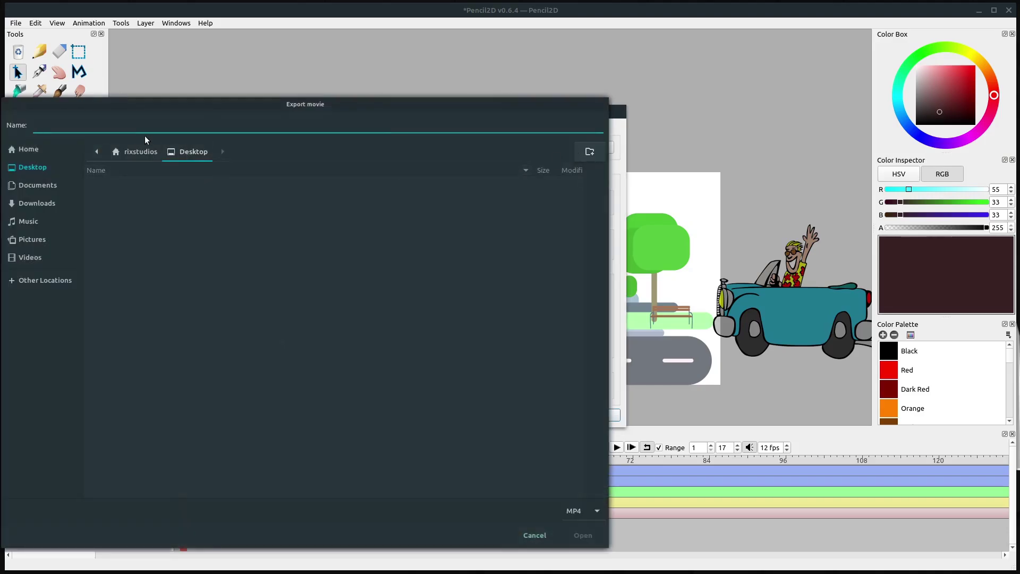
left_click(30, 257)
type("car")
left_click(585, 511)
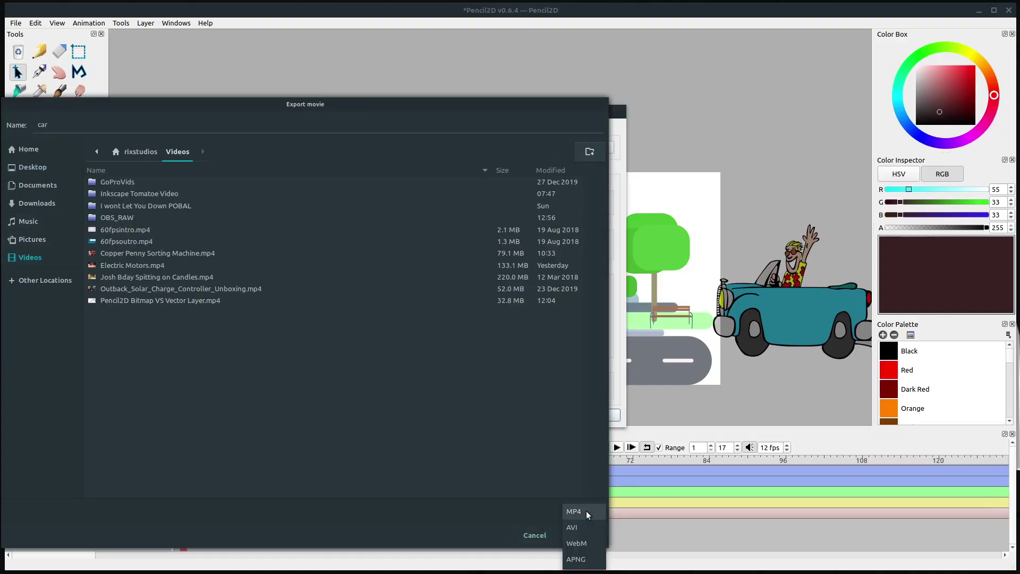
left_click(577, 543)
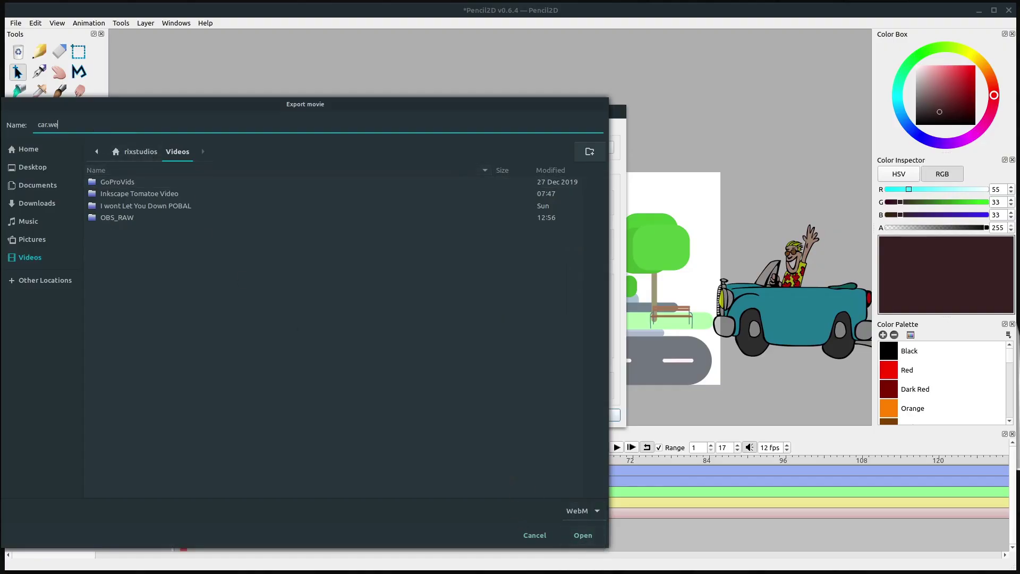
left_click(583, 535)
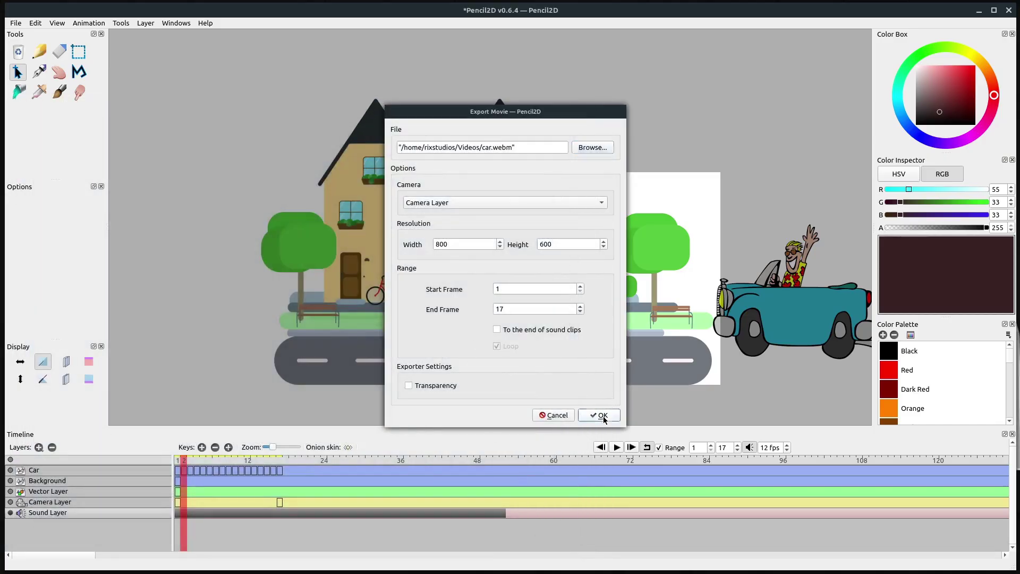
left_click(604, 418)
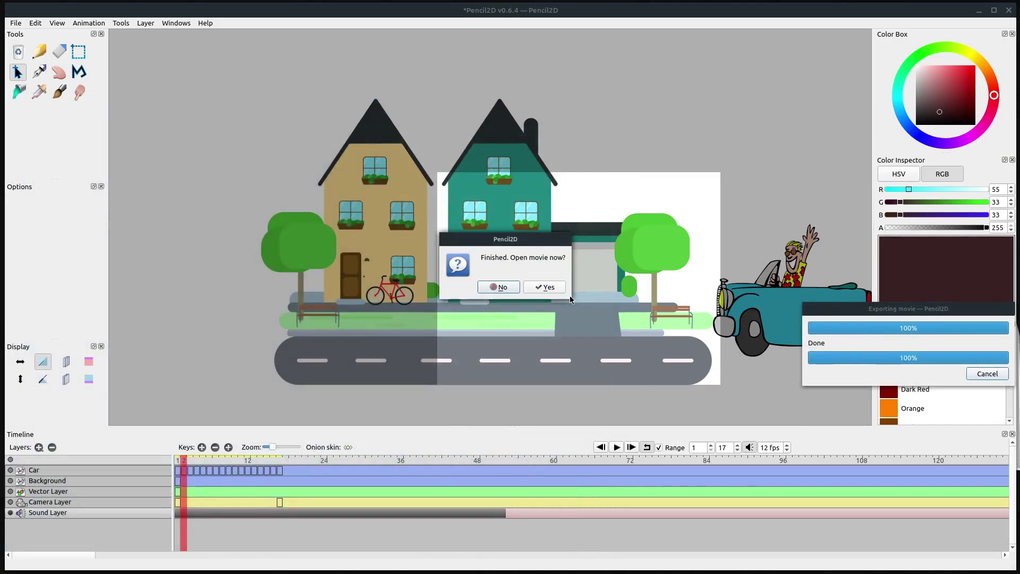
left_click(535, 290)
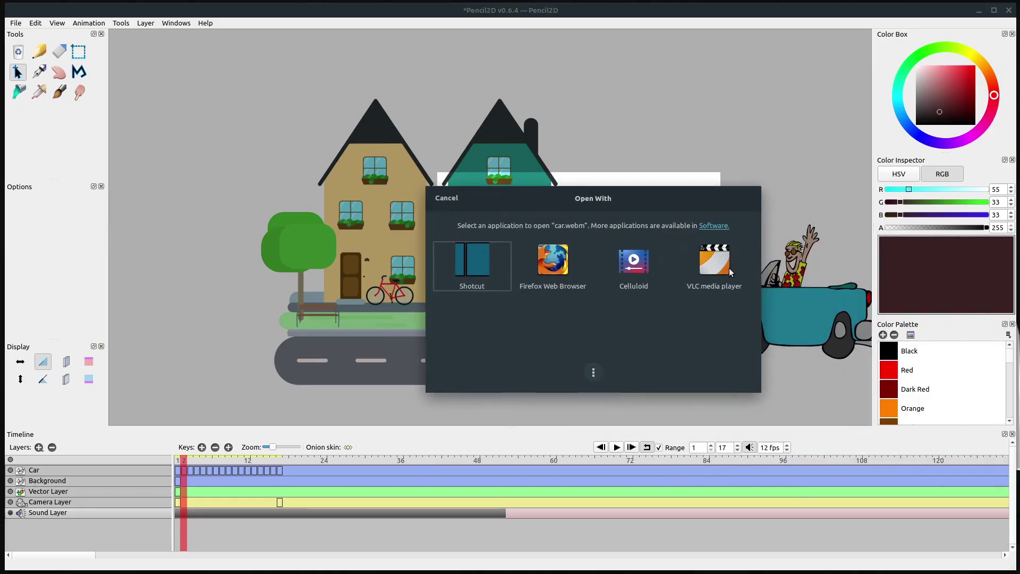
Play car.webm in VLC media player, then reopen it from the Videos folder.
left_click(715, 262)
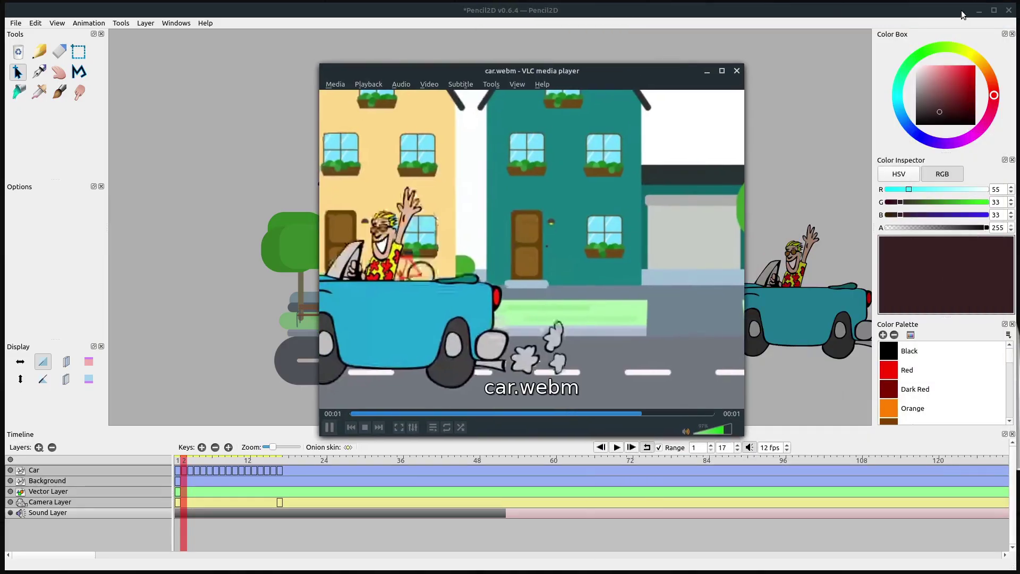
left_click(979, 11)
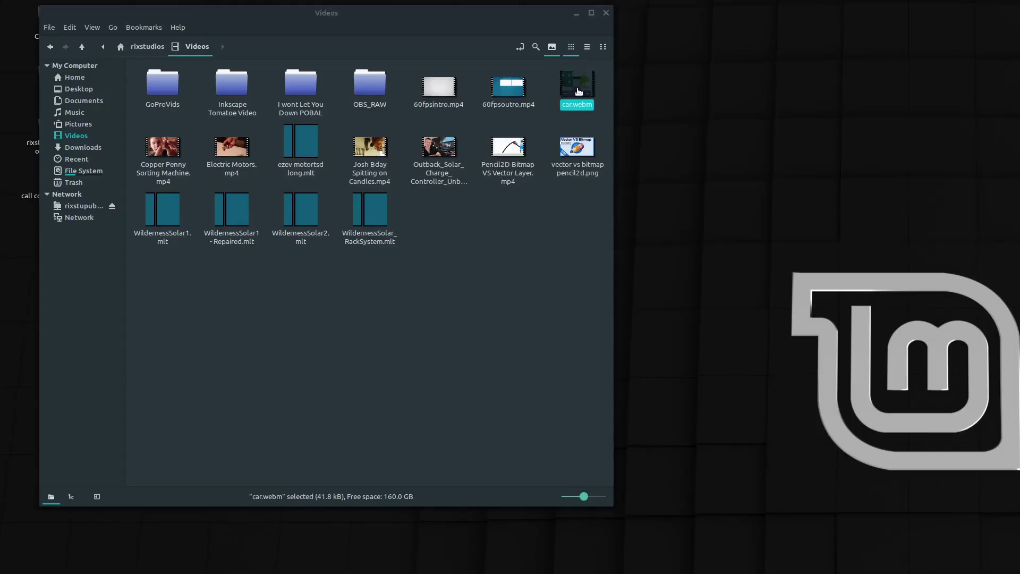
double_click(578, 88)
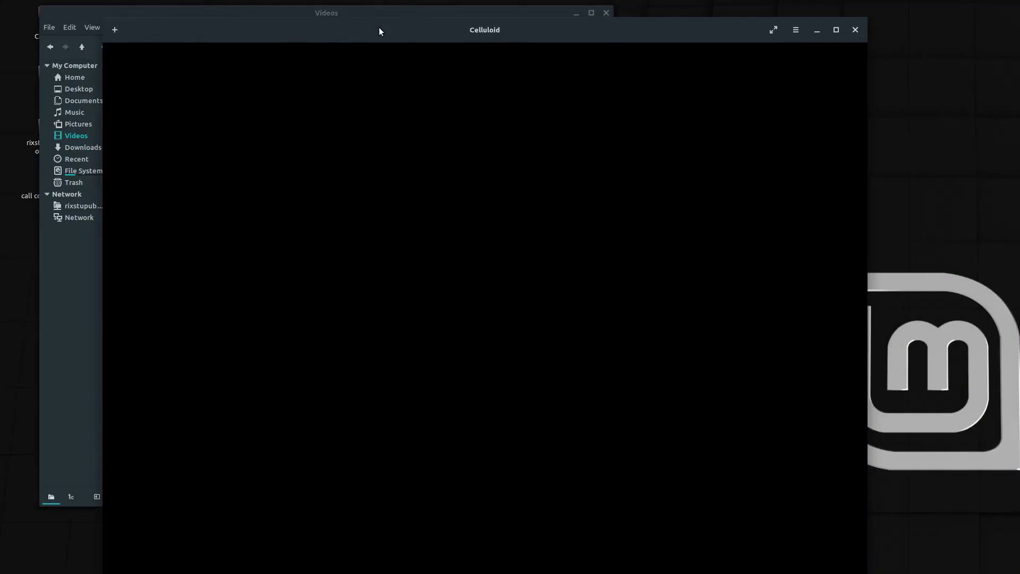
Replay car.webm from the start in Celluloid, then close Celluloid and the Videos folder.
left_click(855, 30)
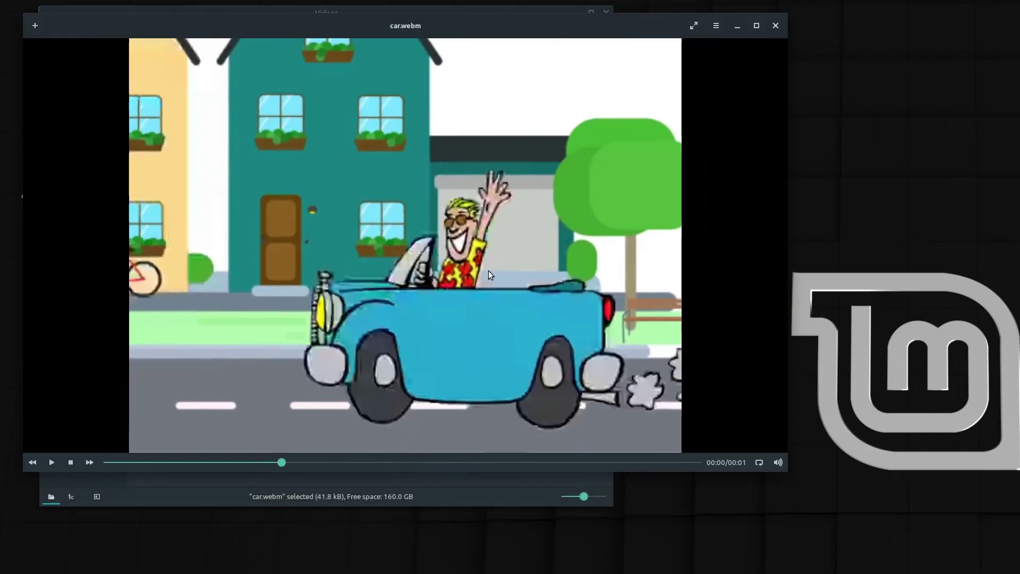
left_click(247, 463)
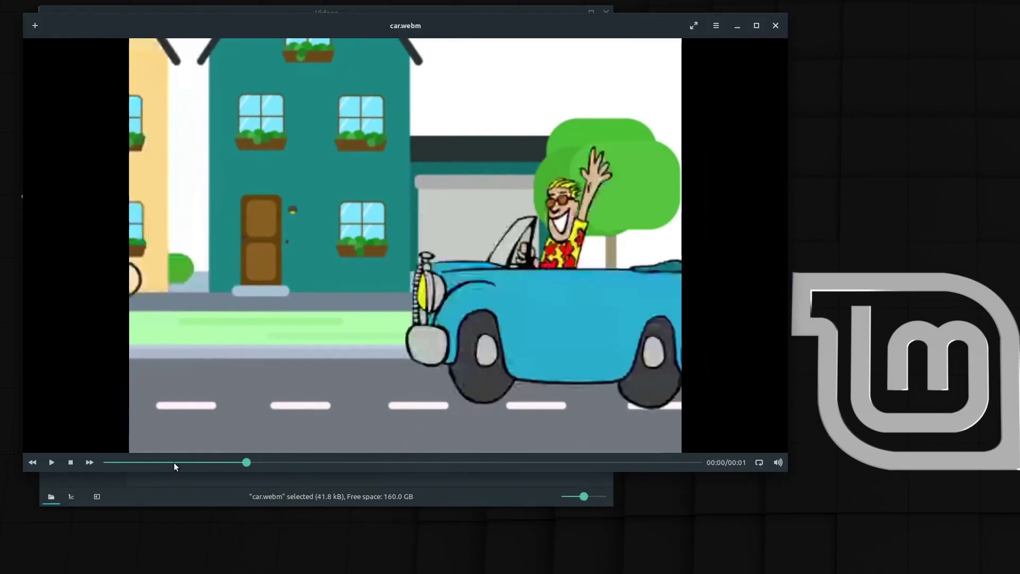
left_click(109, 462)
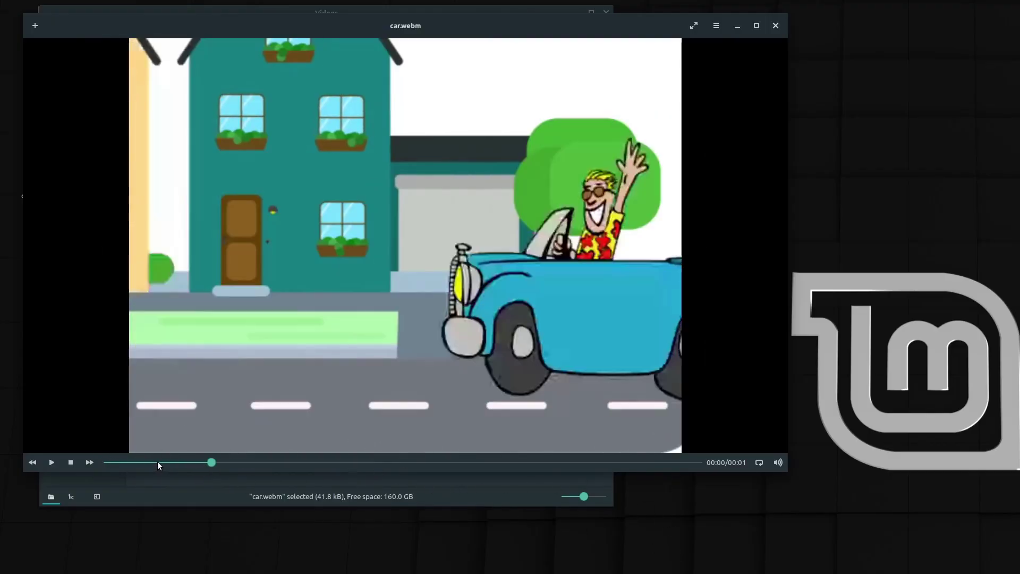
key("ctrl+q")
key("ctrl+w")
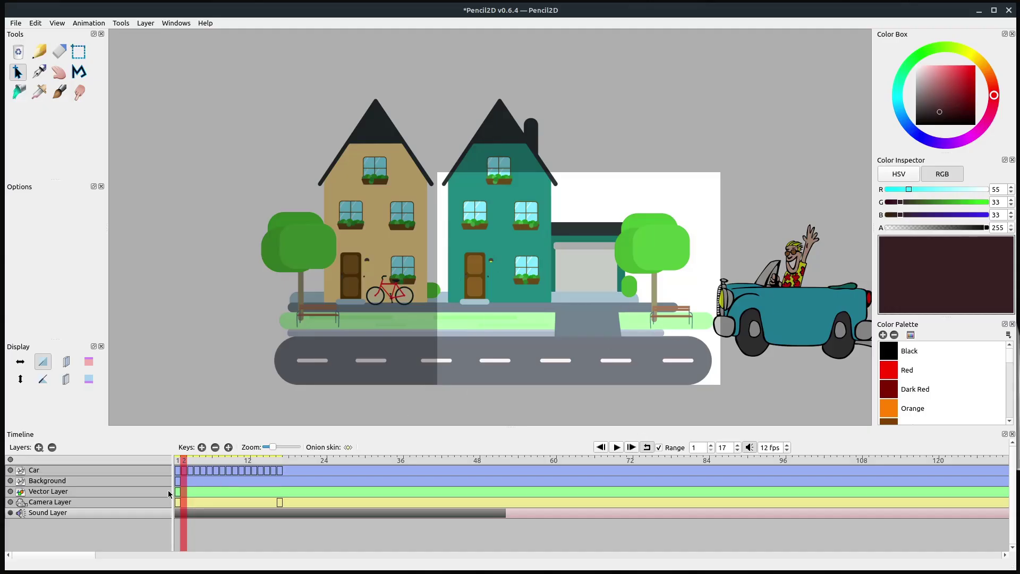
Scrub the playhead to frame 16 to see the car in front of the houses.
left_click_drag(202, 461, 267, 471)
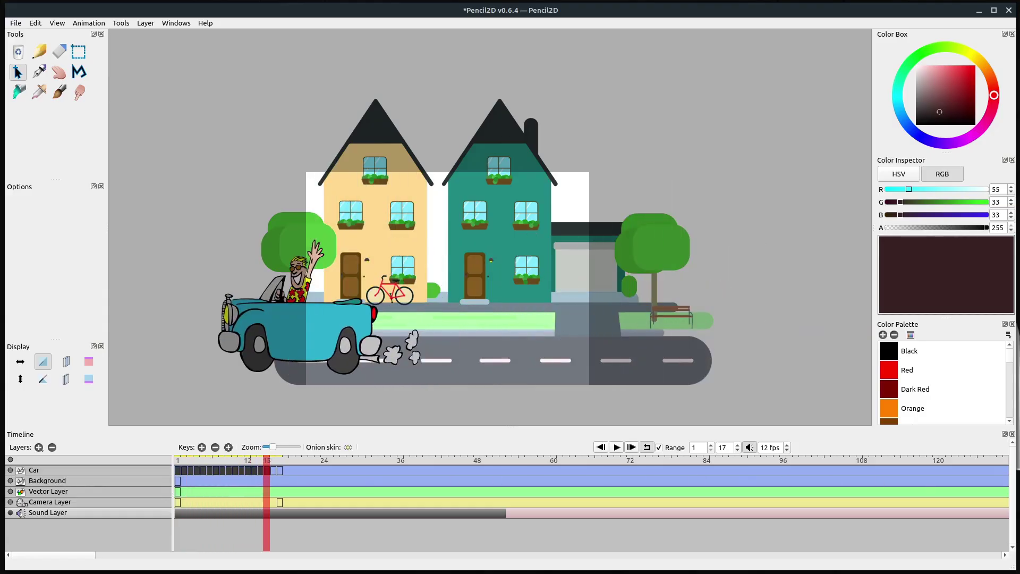